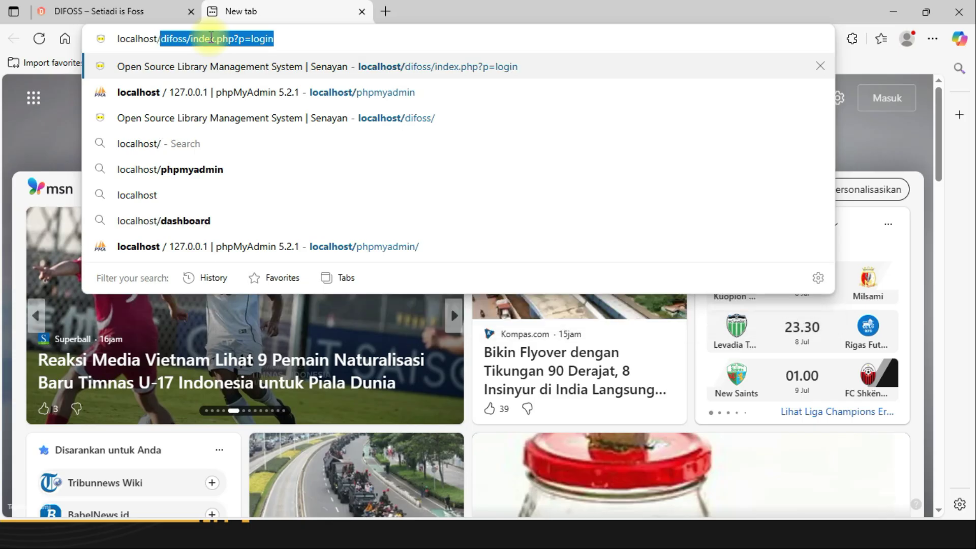
# - Open phpMyAdmin at localhost/phpmyadmin and open the katalog database
pyautogui.press('Return')
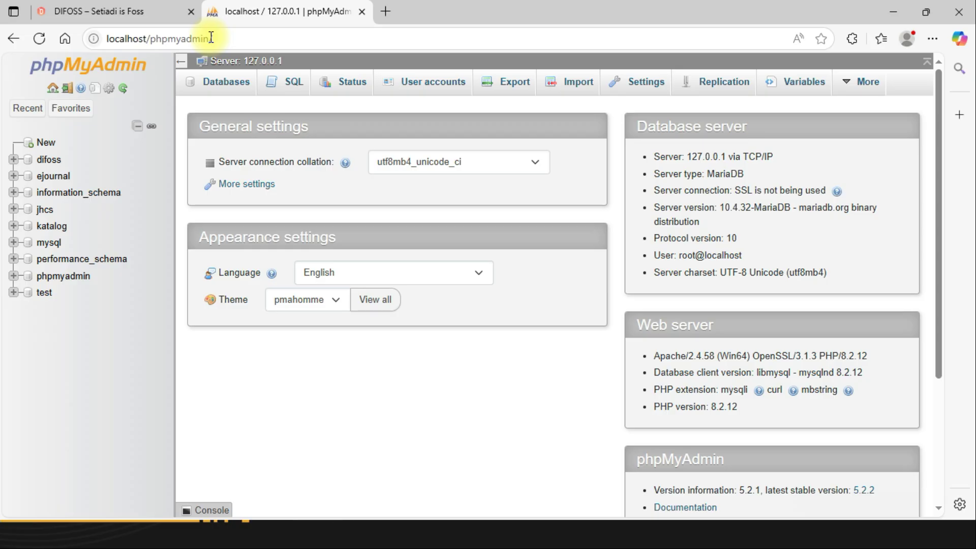
pyautogui.click(70, 107)
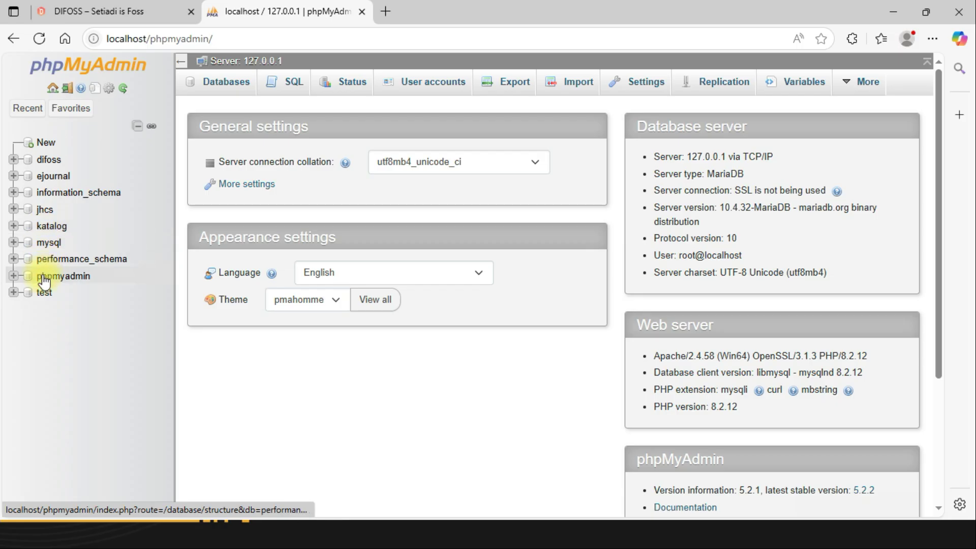
pyautogui.click(65, 125)
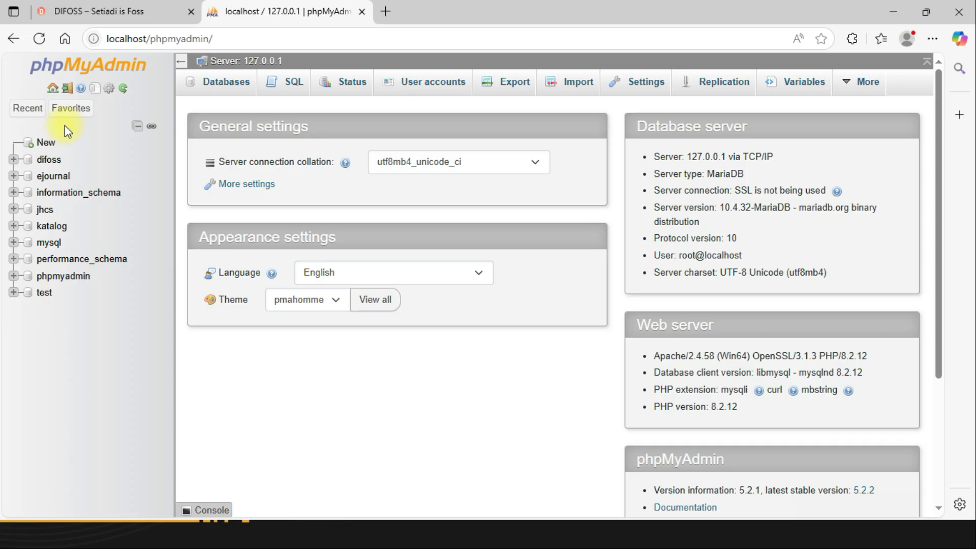
pyautogui.click(47, 225)
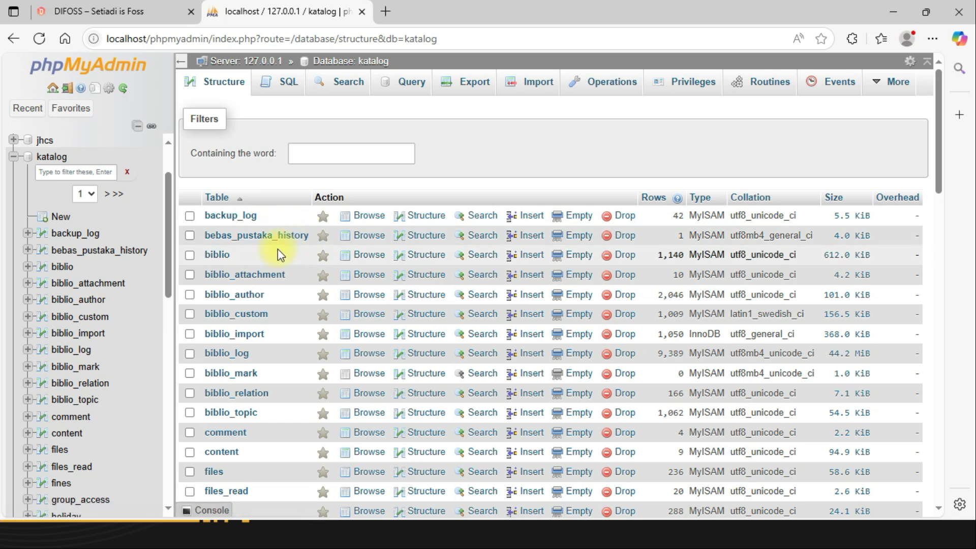
# - Browse the records of the biblio table and the item table in the katalog database
pyautogui.click(215, 256)
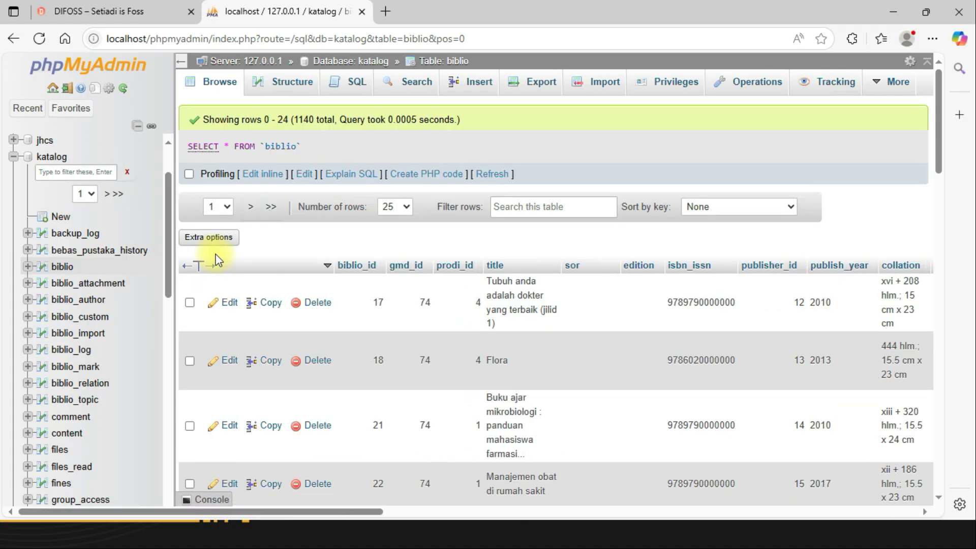
pyautogui.scroll(-10, 553, 343)
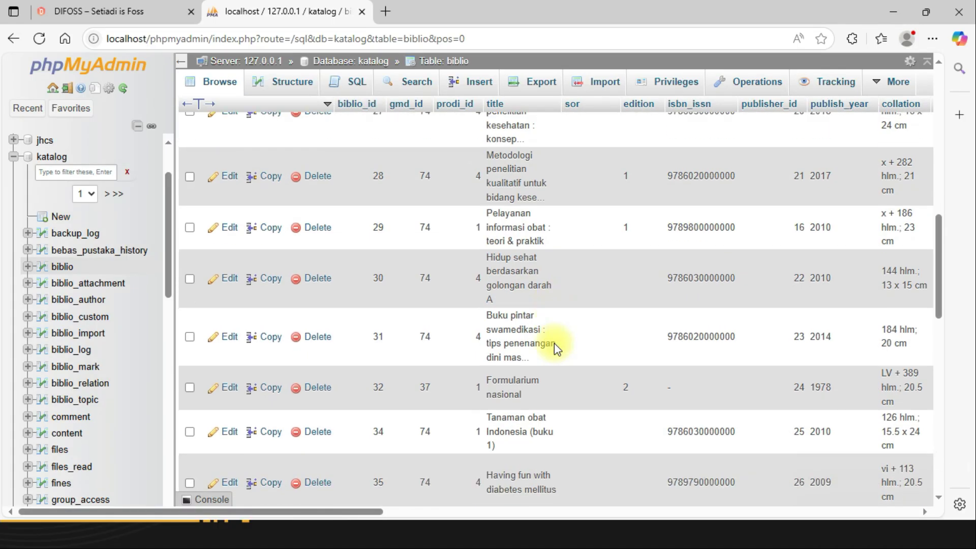
pyautogui.scroll(-5, 554, 343)
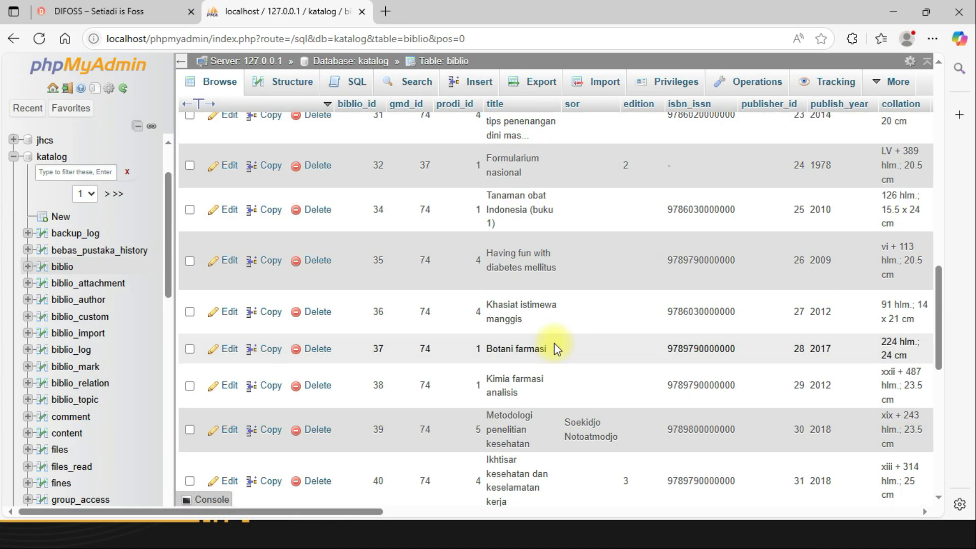
pyautogui.scroll(-4, 69, 294)
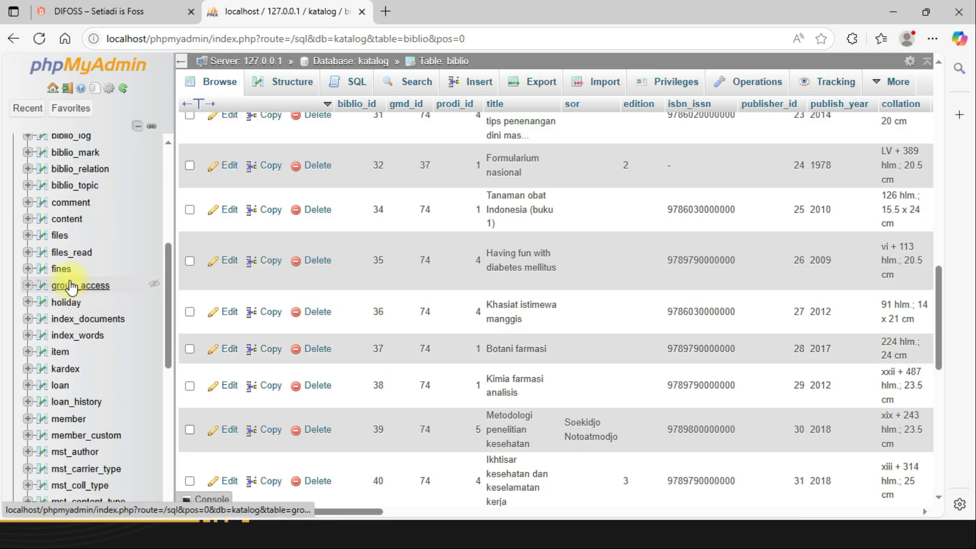
pyautogui.click(60, 352)
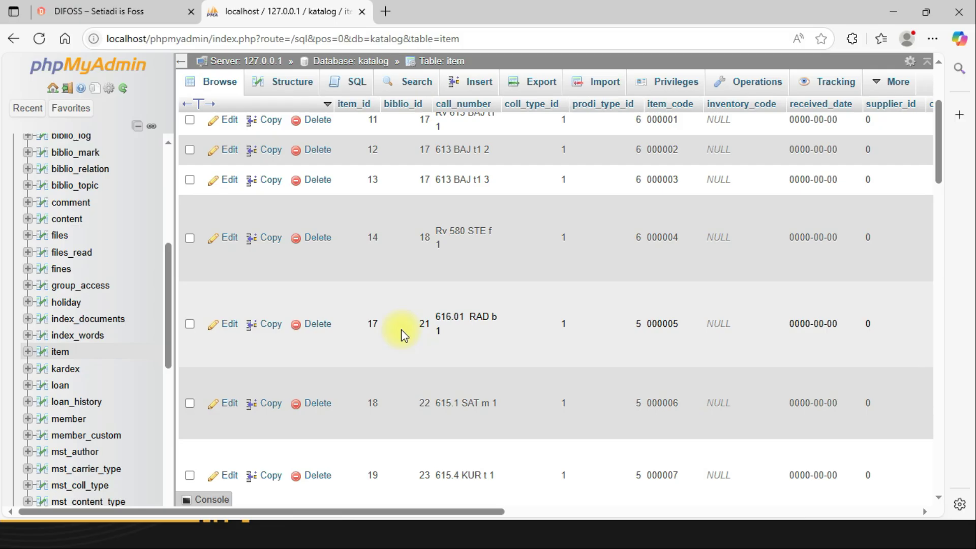
pyautogui.scroll(-3, 68, 336)
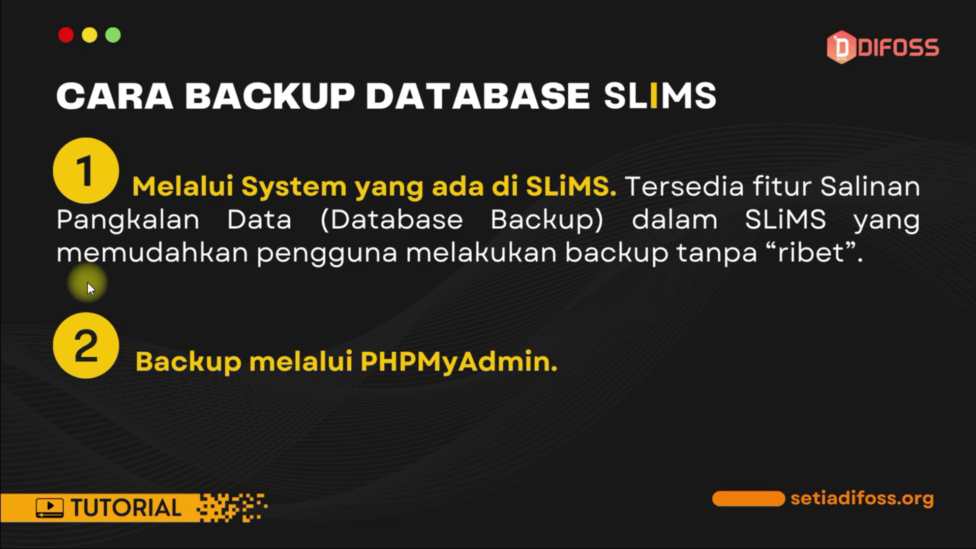
# - Switch to Microsoft Edge, open localhost/difoss/index.php?p=login in a new tab, and log in with the prefilled admin credentials
pyautogui.hotkey('alt', 'Tab')
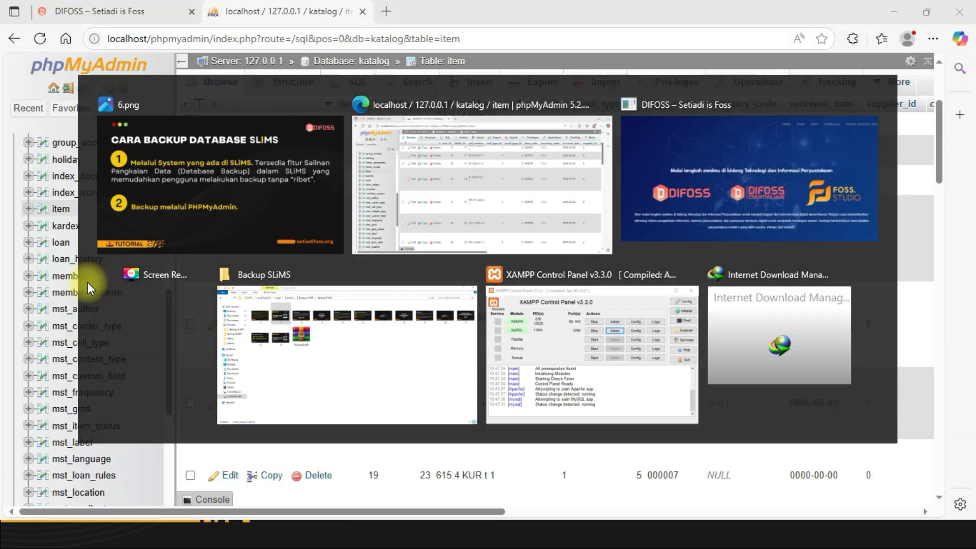
pyautogui.hotkey('alt', 'Tab')
pyautogui.click(390, 11)
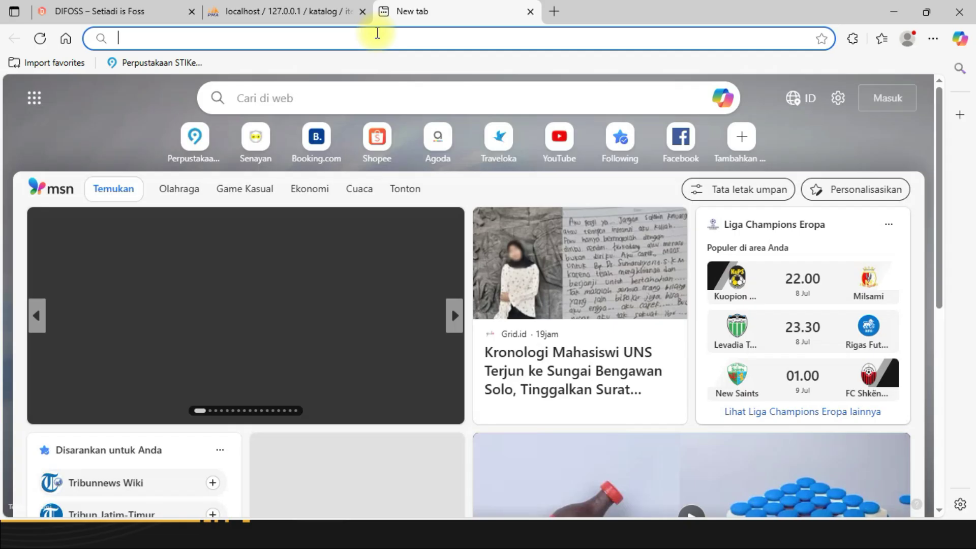
pyautogui.write('localhost/di')
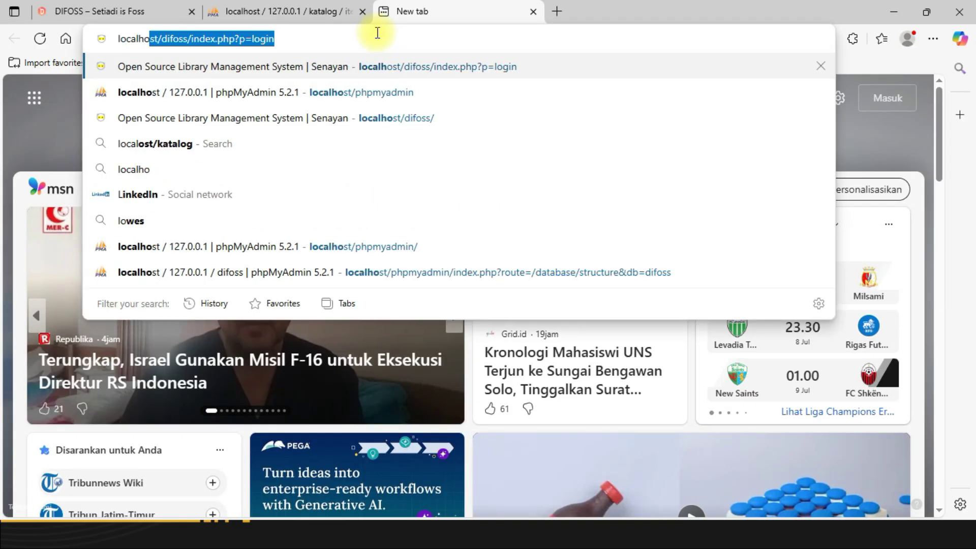
pyautogui.write('foss/i')
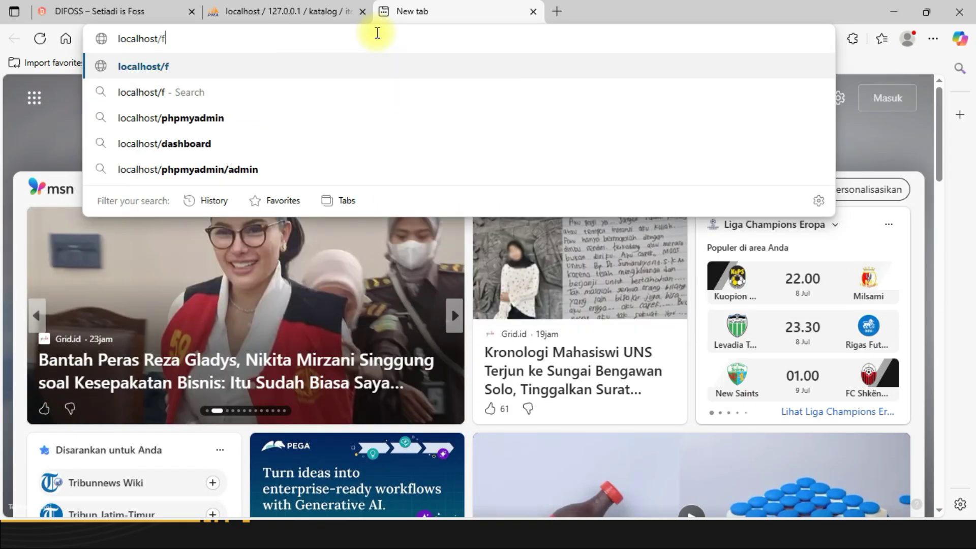
pyautogui.press('BackSpace')
pyautogui.press('BackSpace')
pyautogui.write('difoss')
pyautogui.press('Return')
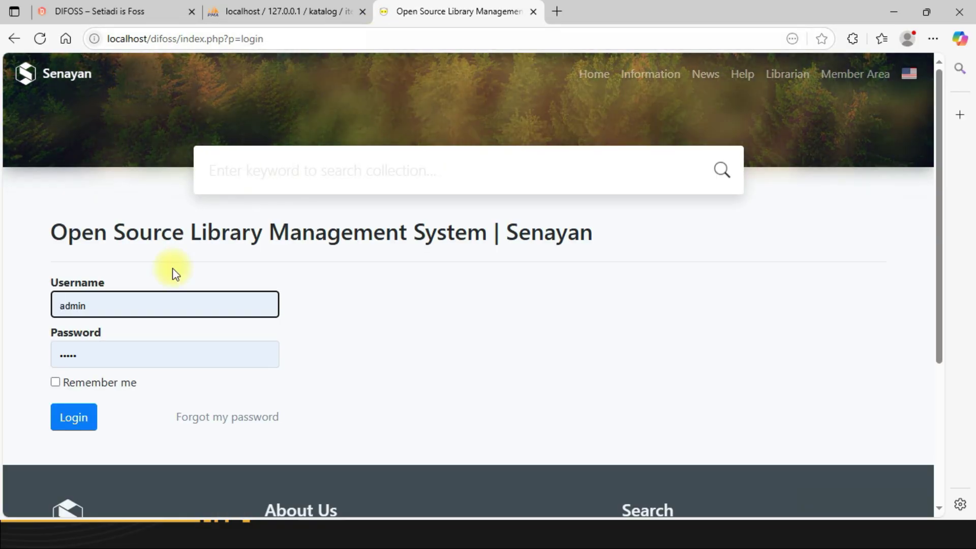
pyautogui.click(74, 410)
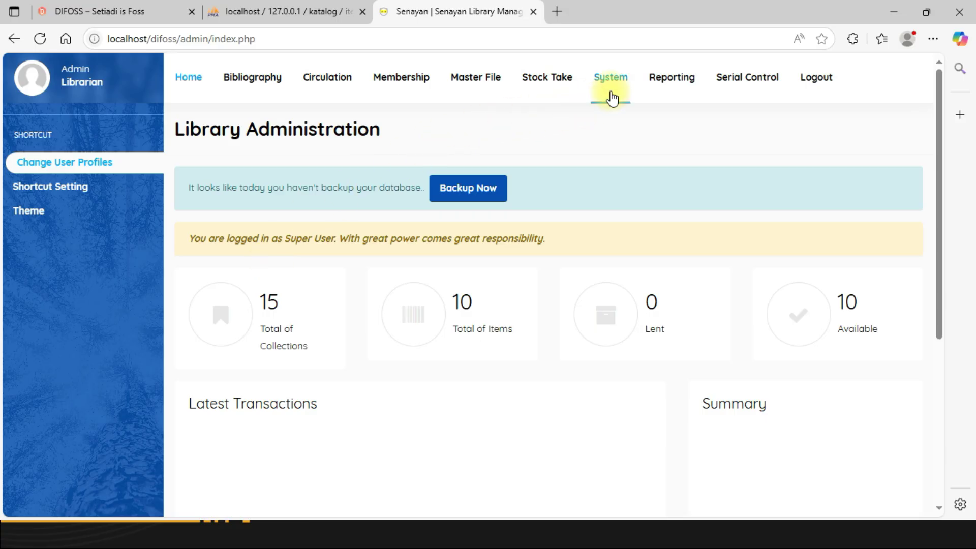
# - Open the Database Backup page of the System module and start a new backup
pyautogui.click(620, 91)
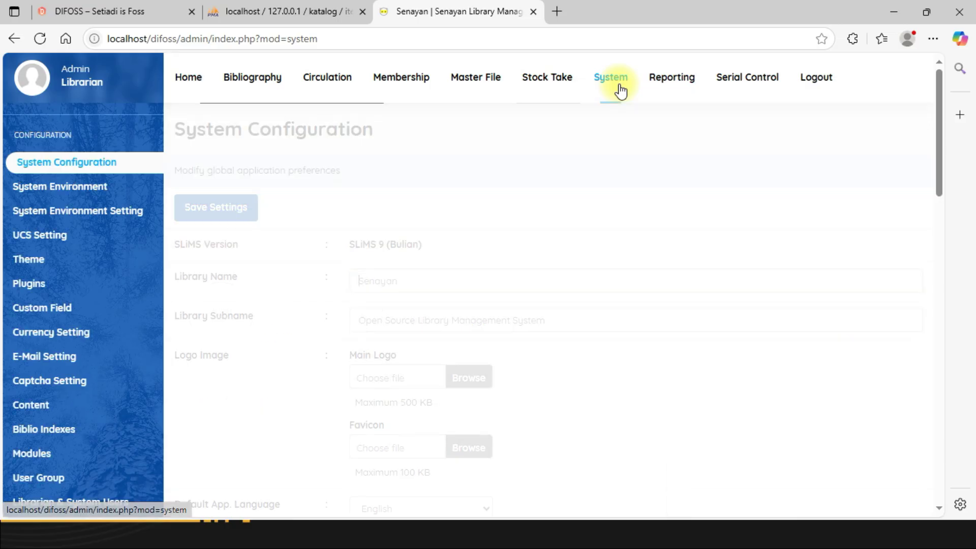
pyautogui.scroll(-3, 89, 341)
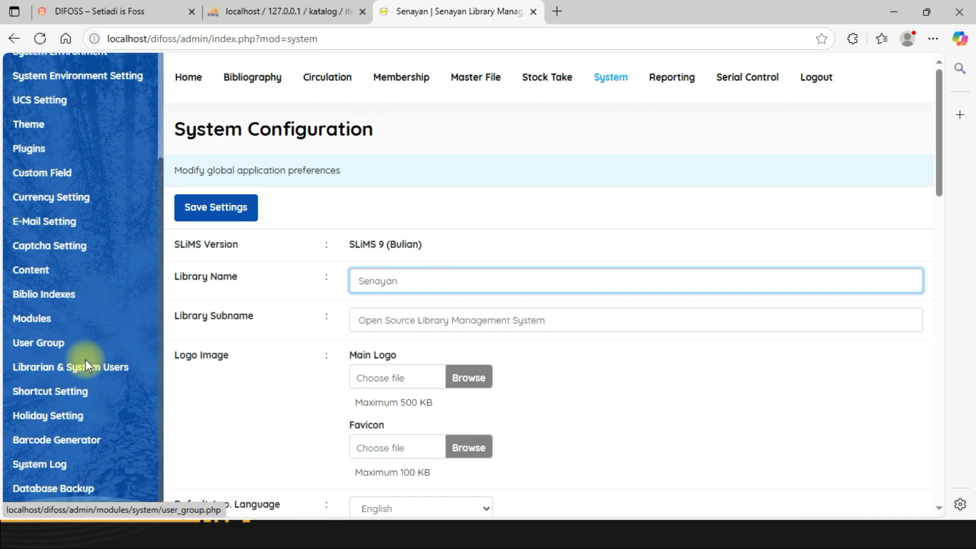
pyautogui.click(57, 488)
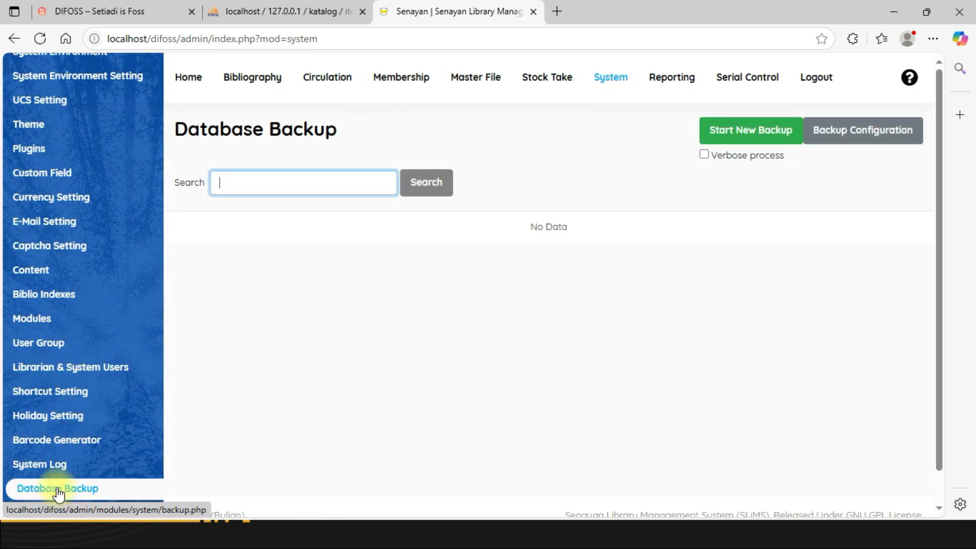
pyautogui.click(777, 135)
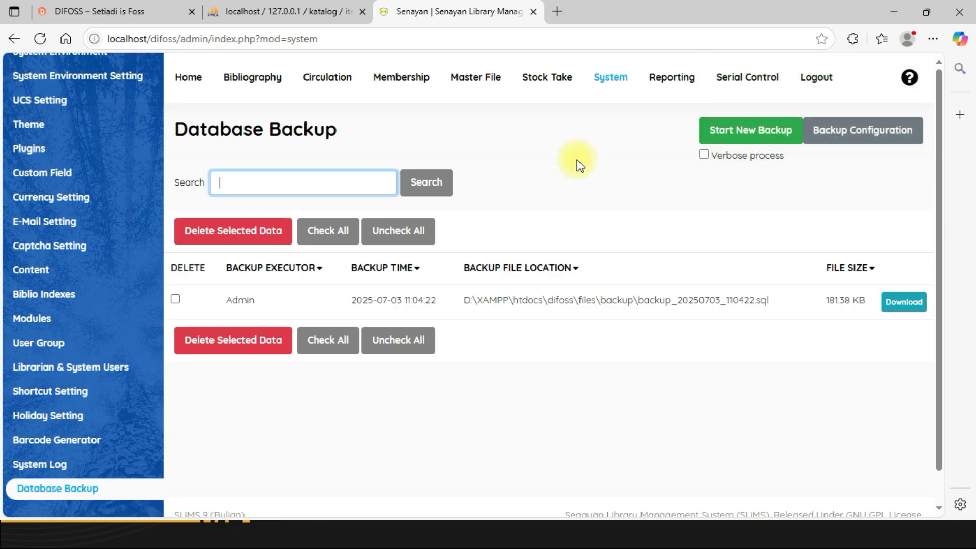
# - Examine the backup entry's folder path and SQL file name by highlighting each part of its file location
pyautogui.moveTo(463, 307); pyautogui.dragTo(635, 321)
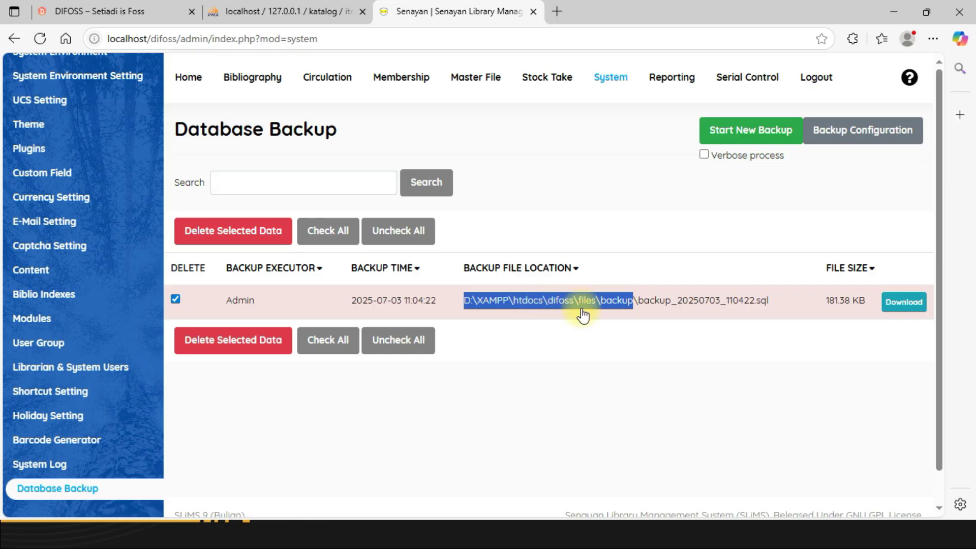
pyautogui.moveTo(785, 305); pyautogui.dragTo(644, 308)
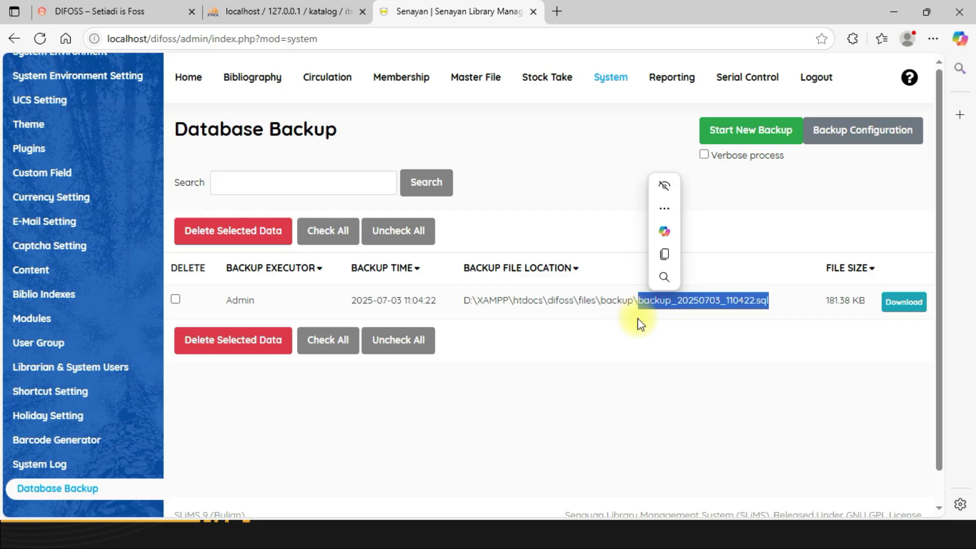
pyautogui.click(649, 311)
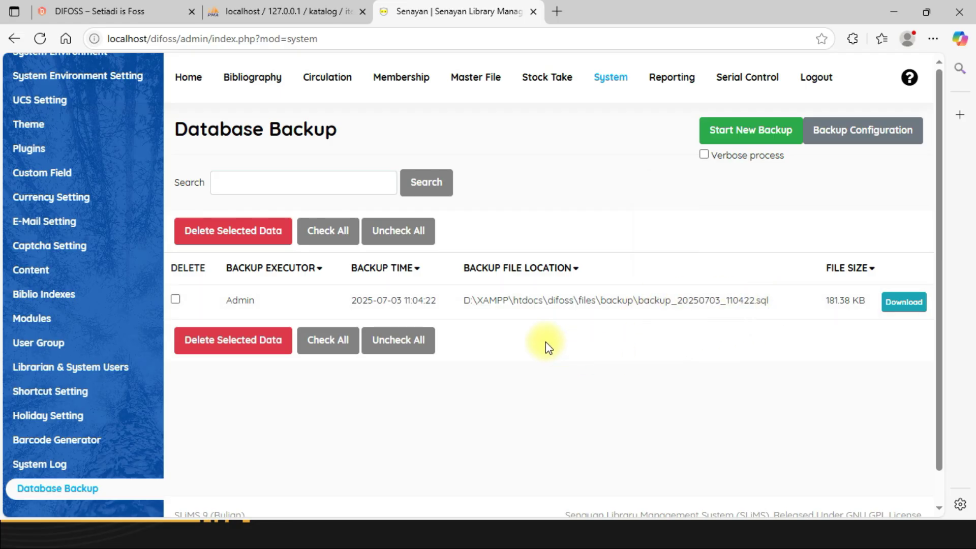
# - Switch to File Explorer, open D:\XAMPP\htdocs\difoss\files\backup, and select backup_20250703_110422.sql
pyautogui.hotkey('alt', 'Tab')
pyautogui.hotkey('alt', 'Tab')
pyautogui.hotkey('alt', 'Tab')
pyautogui.hotkey('alt', 'Tab')
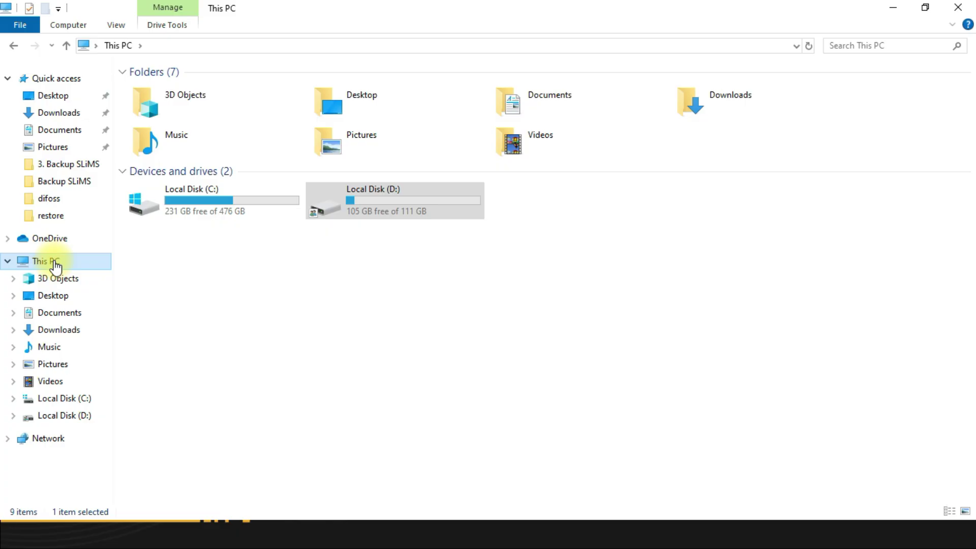
pyautogui.doubleClick(371, 201)
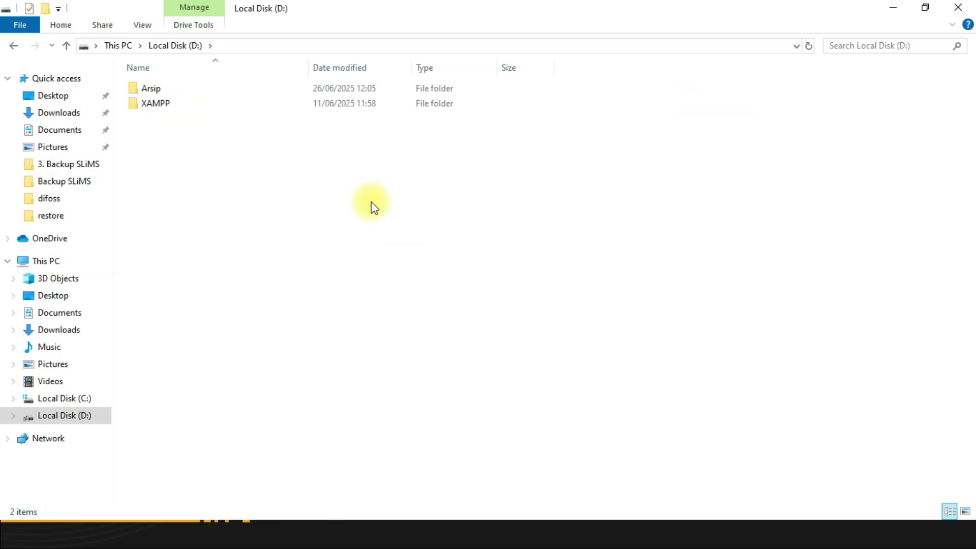
pyautogui.doubleClick(166, 103)
pyautogui.doubleClick(157, 162)
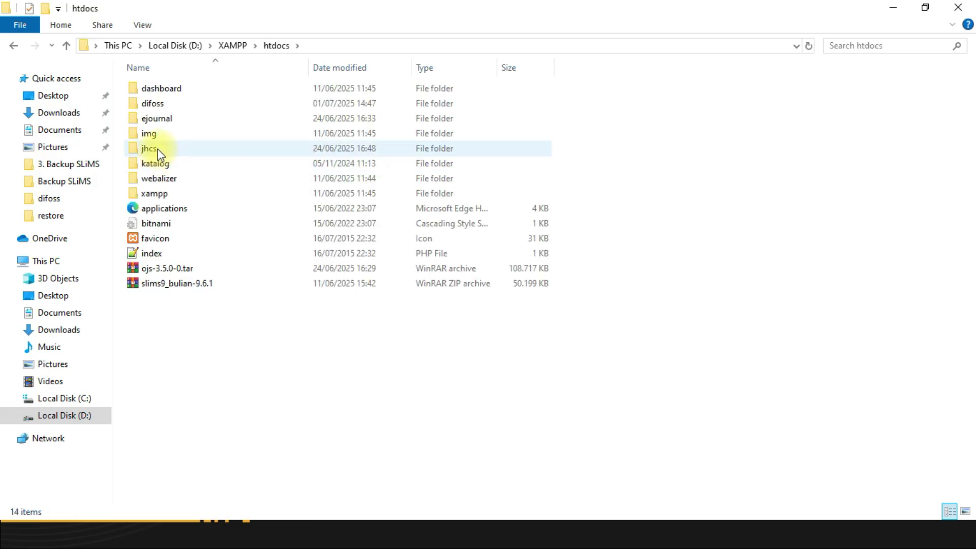
pyautogui.click(164, 104)
pyautogui.doubleClick(181, 105)
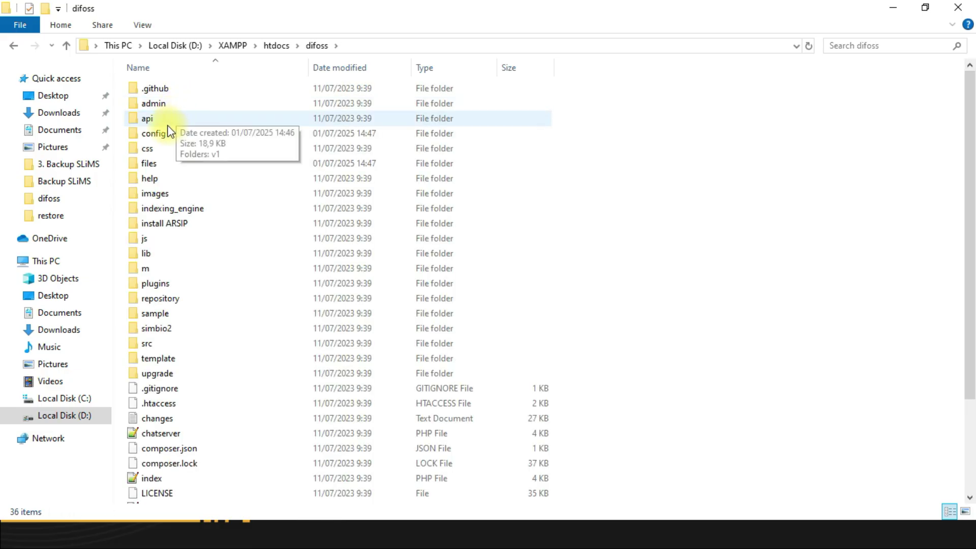
pyautogui.doubleClick(154, 163)
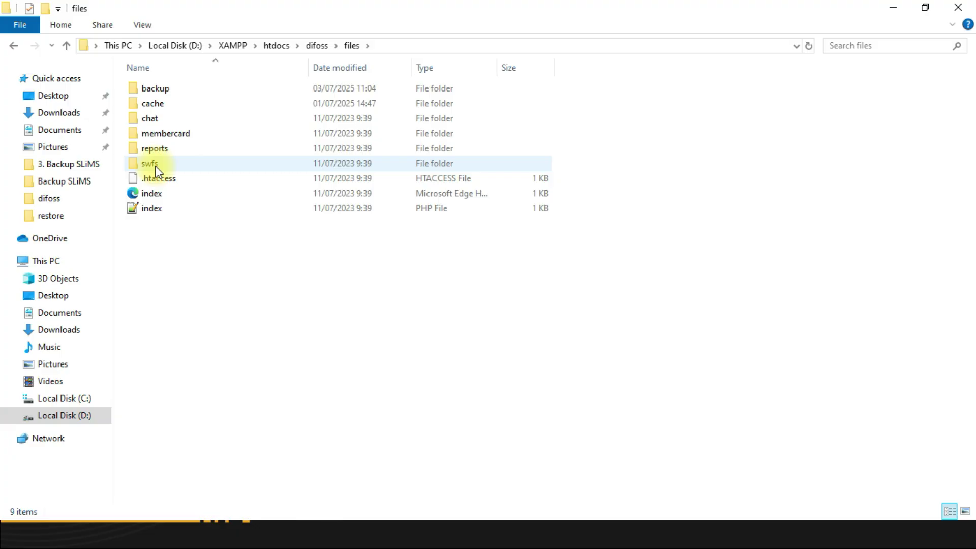
pyautogui.doubleClick(177, 87)
pyautogui.click(178, 90)
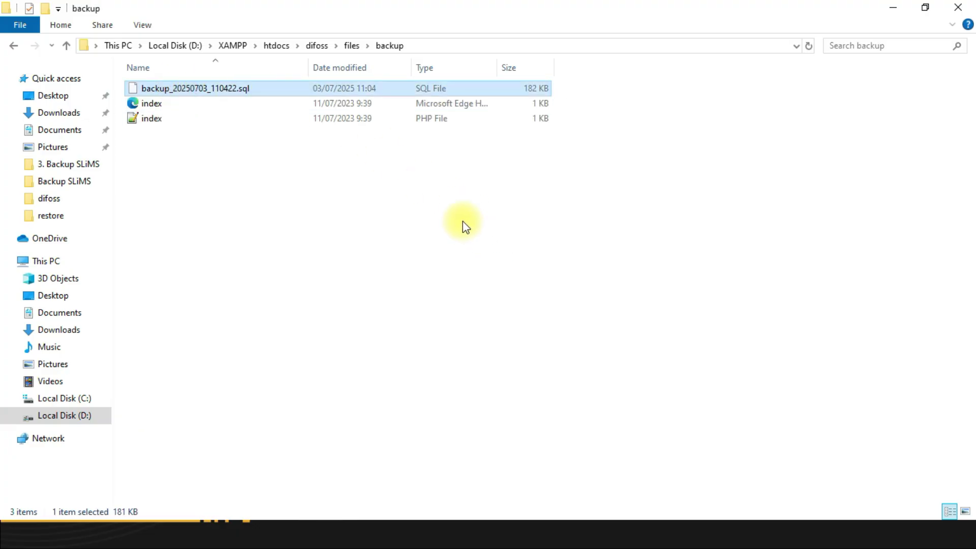
# - Compare the backup folder with the backup list in Edge, and start another database backup from the Database Backup page
pyautogui.hotkey('alt', 'Tab')
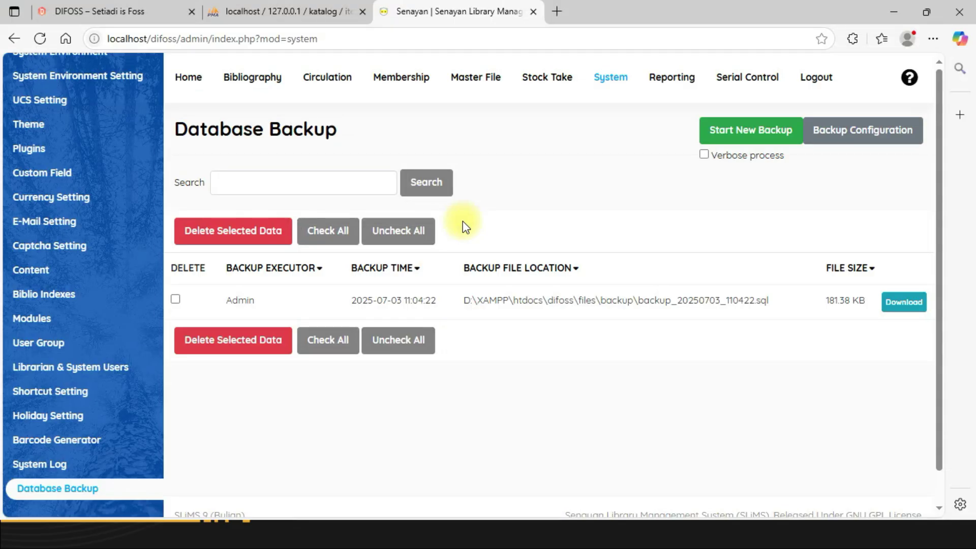
pyautogui.hotkey('alt', 'Tab')
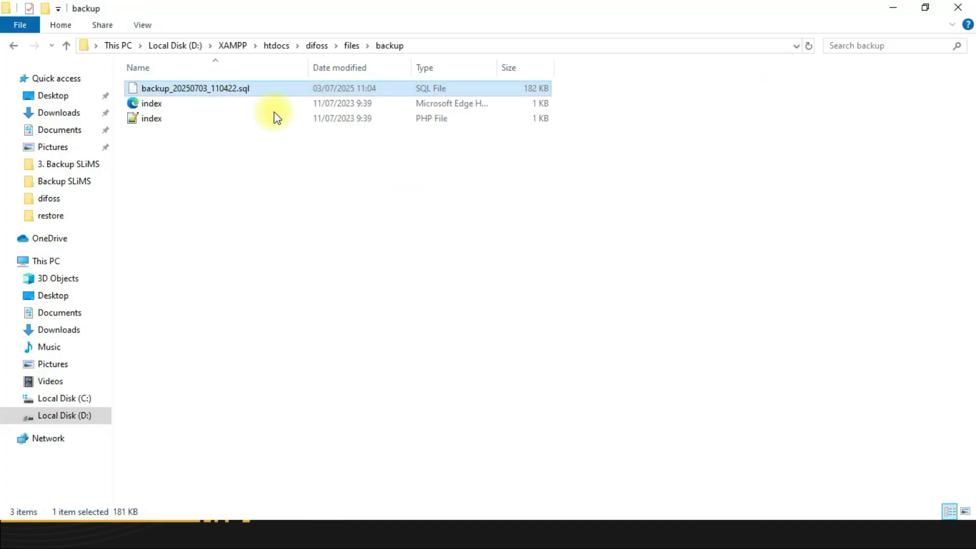
pyautogui.hotkey('alt', 'Tab')
pyautogui.click(735, 129)
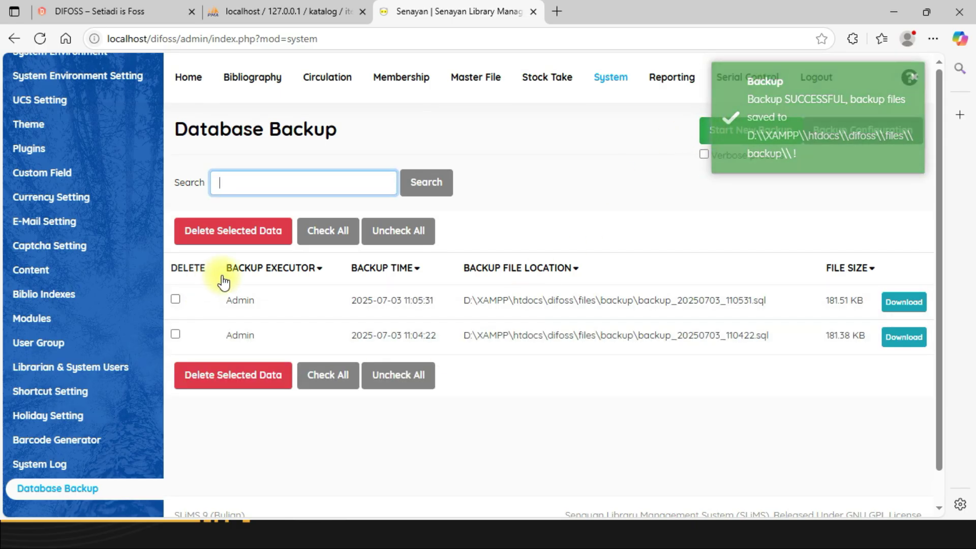
# - Return to the backup folder in File Explorer and check its two backup SQL files
pyautogui.hotkey('alt', 'Tab')
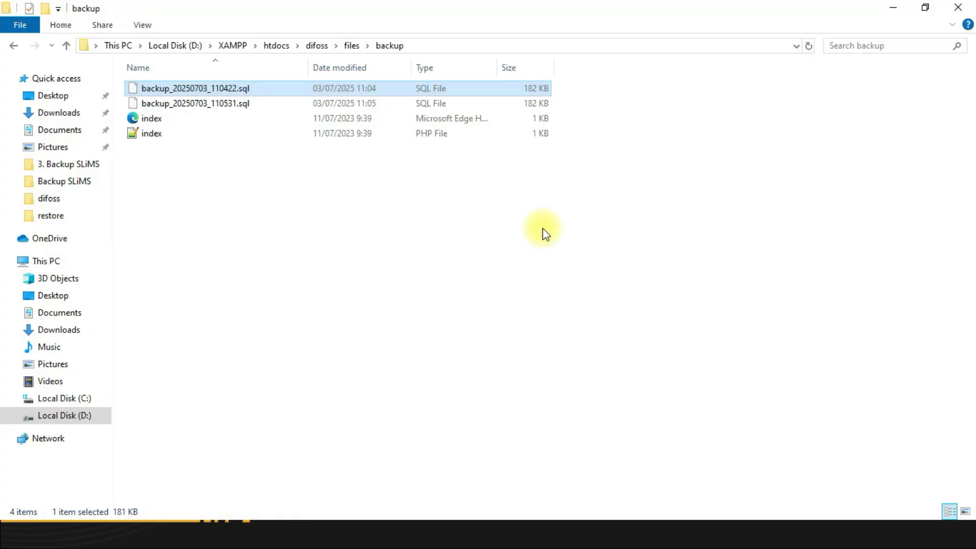
pyautogui.click(322, 214)
pyautogui.click(224, 103)
pyautogui.click(222, 88)
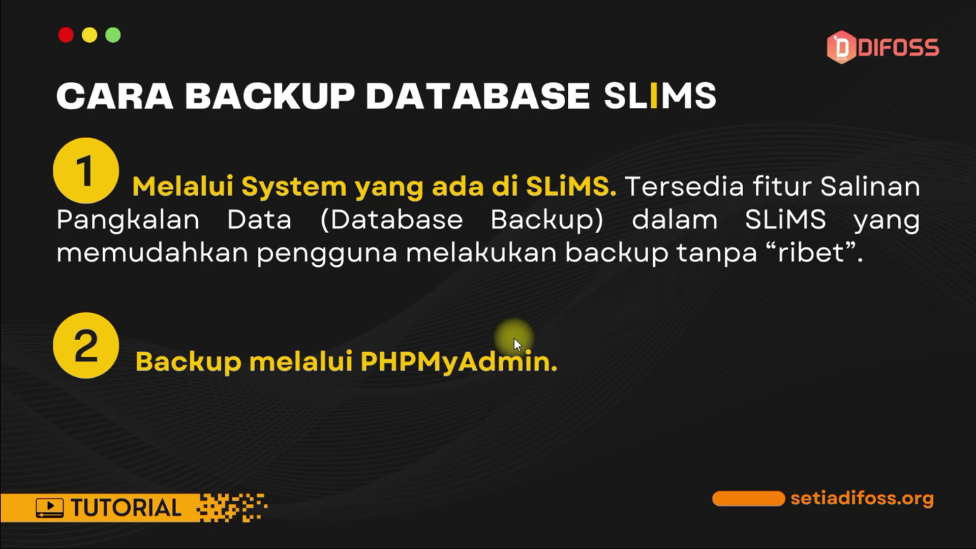
# - Switch to Edge and open the phpMyAdmin home page at localhost/phpmyadmin, checking its address
pyautogui.press('Tab')
pyautogui.press('Tab')
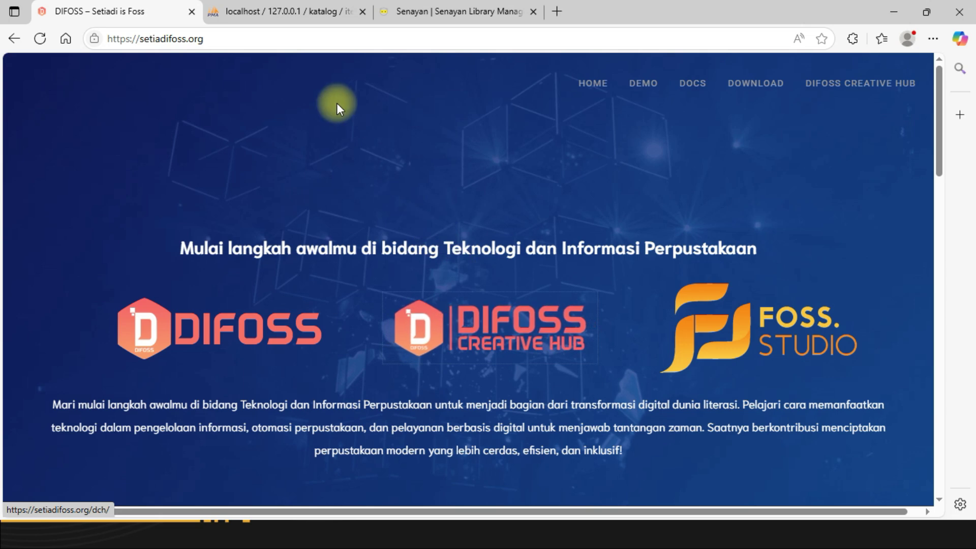
pyautogui.click(304, 12)
pyautogui.click(106, 71)
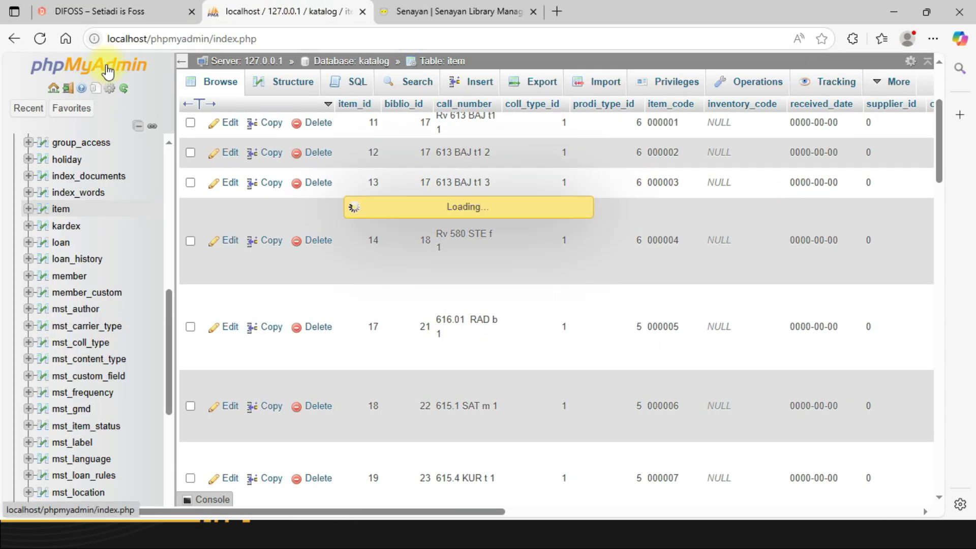
pyautogui.click(146, 40)
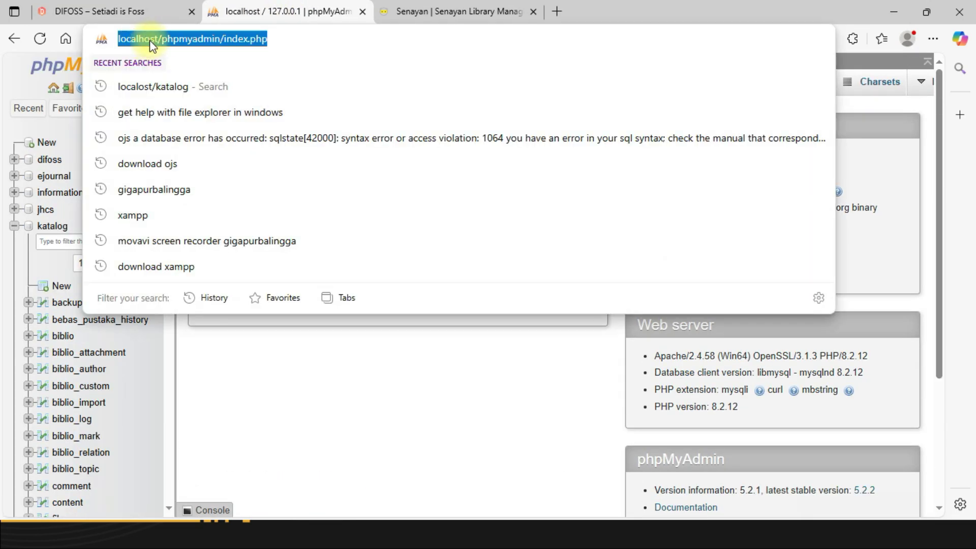
pyautogui.click(283, 39)
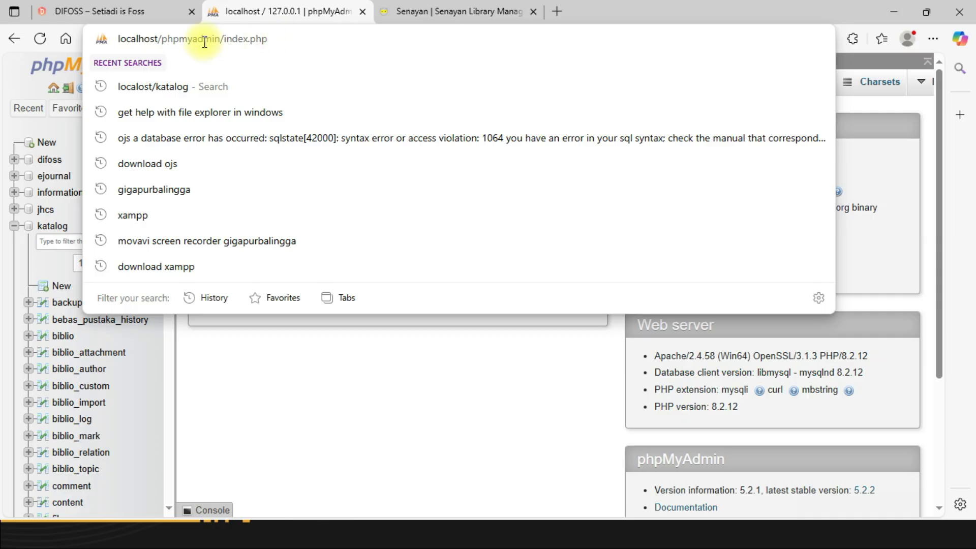
pyautogui.click(25, 78)
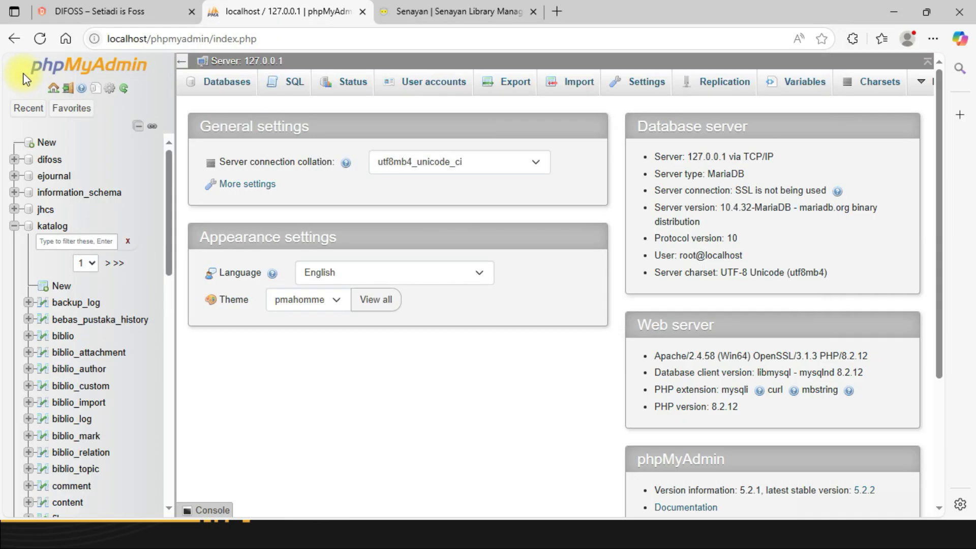
# - Collapse the katalog database, open the difoss database, and export it with the Quick method in SQL format
pyautogui.click(15, 226)
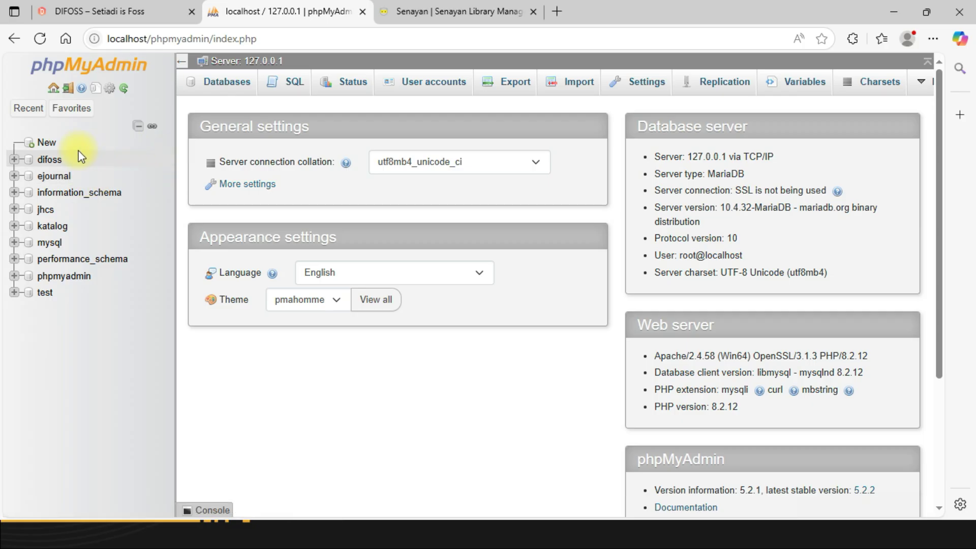
pyautogui.click(48, 162)
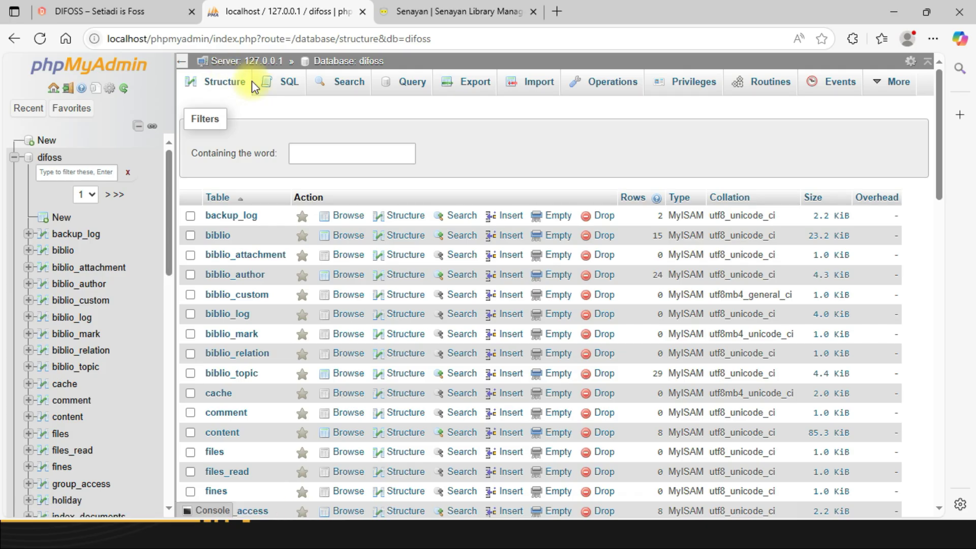
pyautogui.click(475, 89)
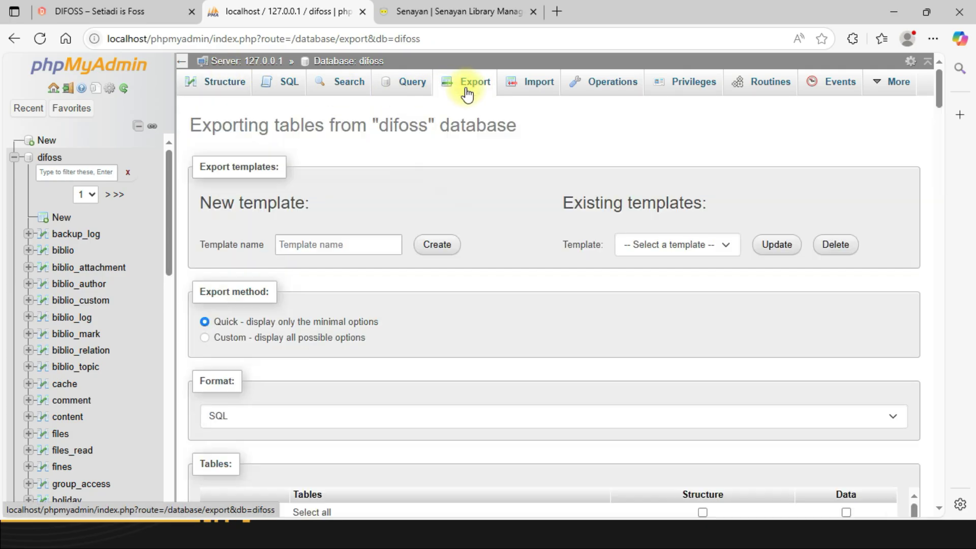
pyautogui.click(209, 469)
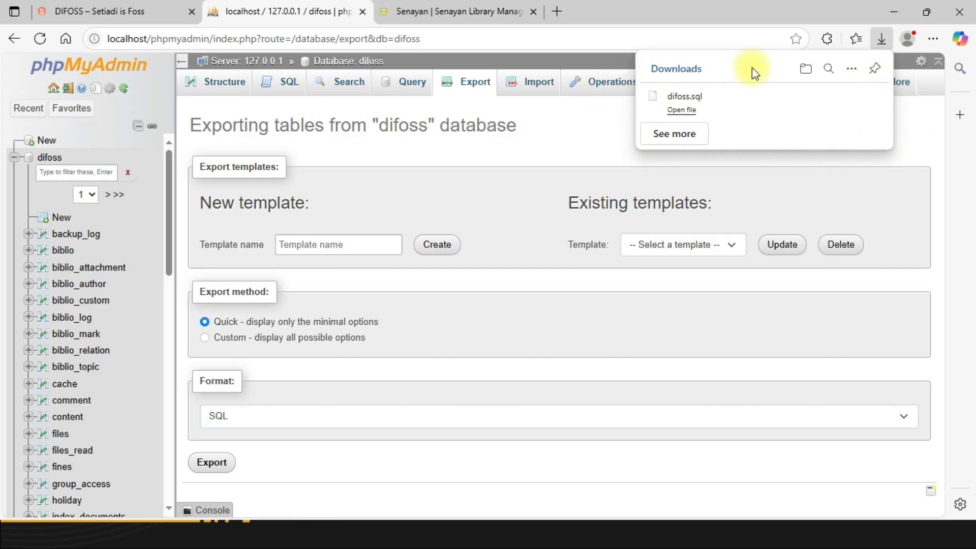
# - Show the downloaded difoss.sql in its Downloads folder and cut the file for moving
pyautogui.moveTo(821, 124)
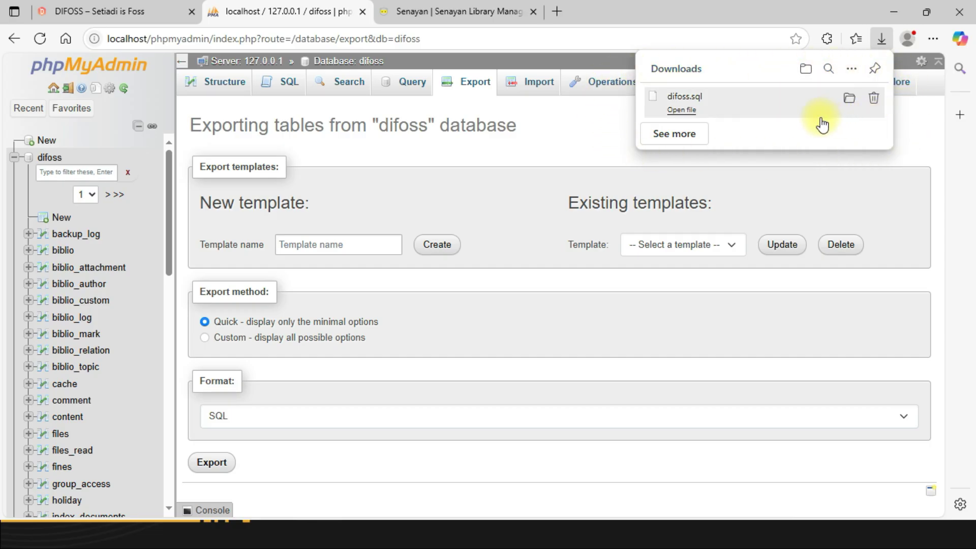
pyautogui.click(849, 98)
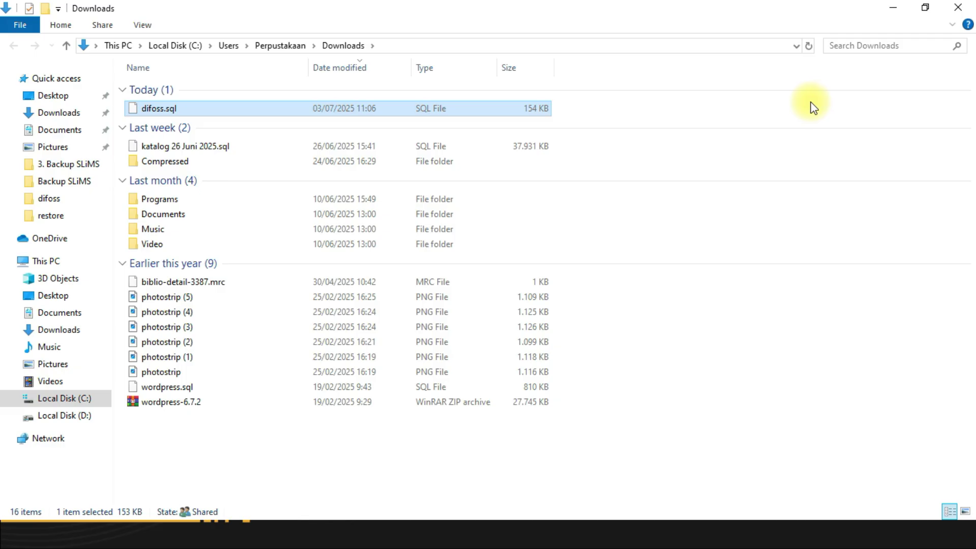
pyautogui.click(56, 114)
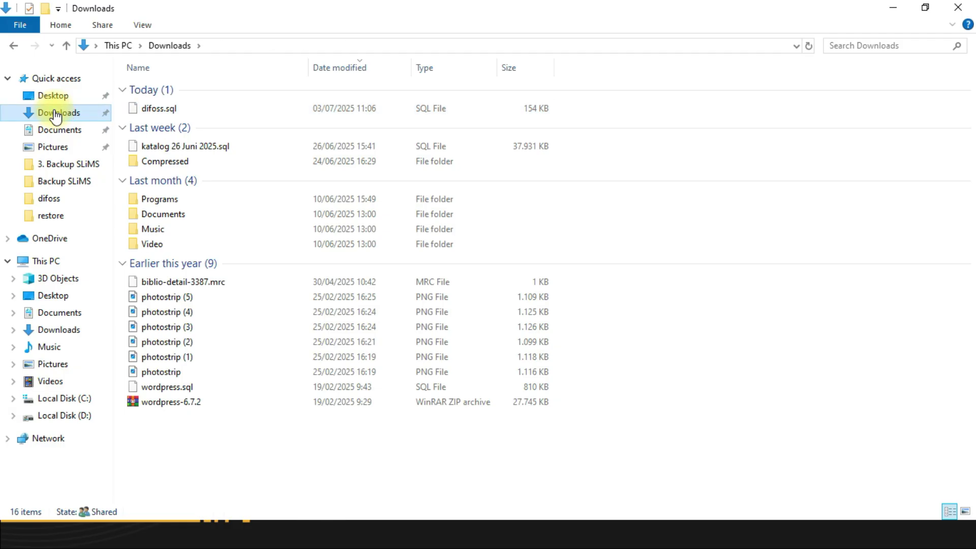
pyautogui.click(167, 115)
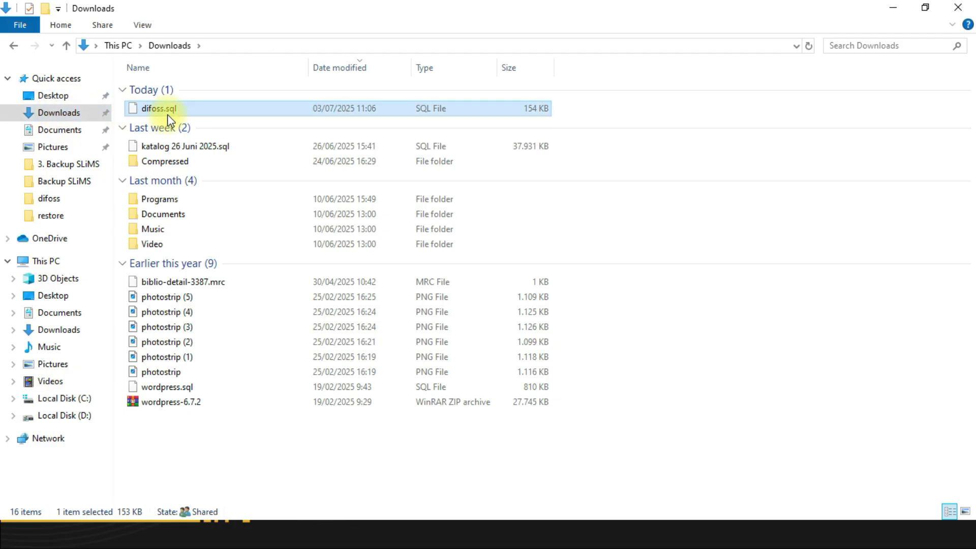
pyautogui.rightClick(201, 108)
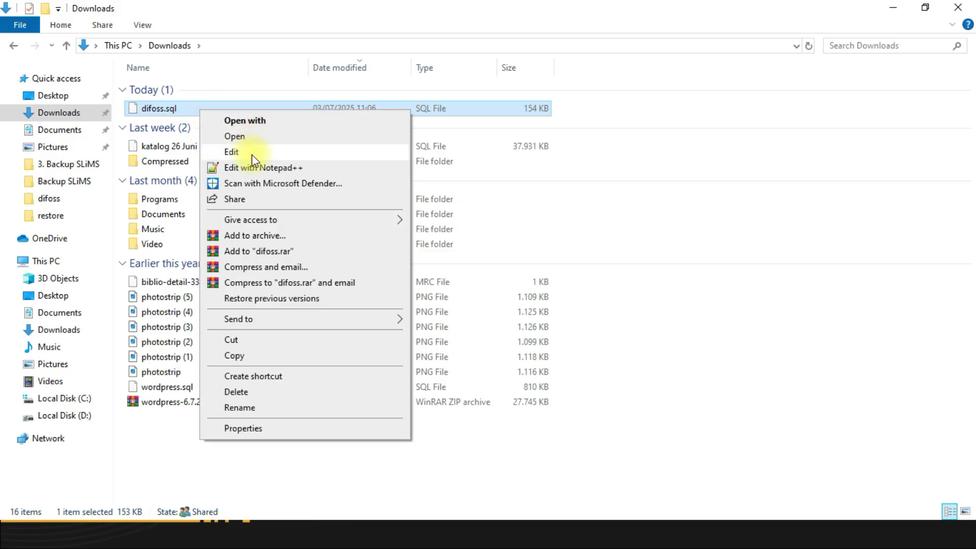
pyautogui.click(246, 340)
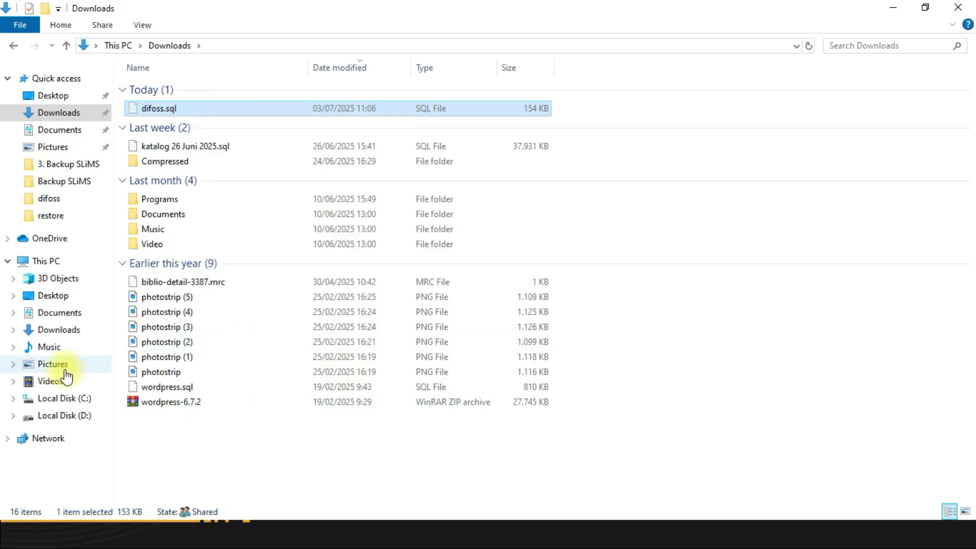
# - Open D:\XAMPP\htdocs\difoss\files\backup and paste difoss.sql there
pyautogui.click(69, 414)
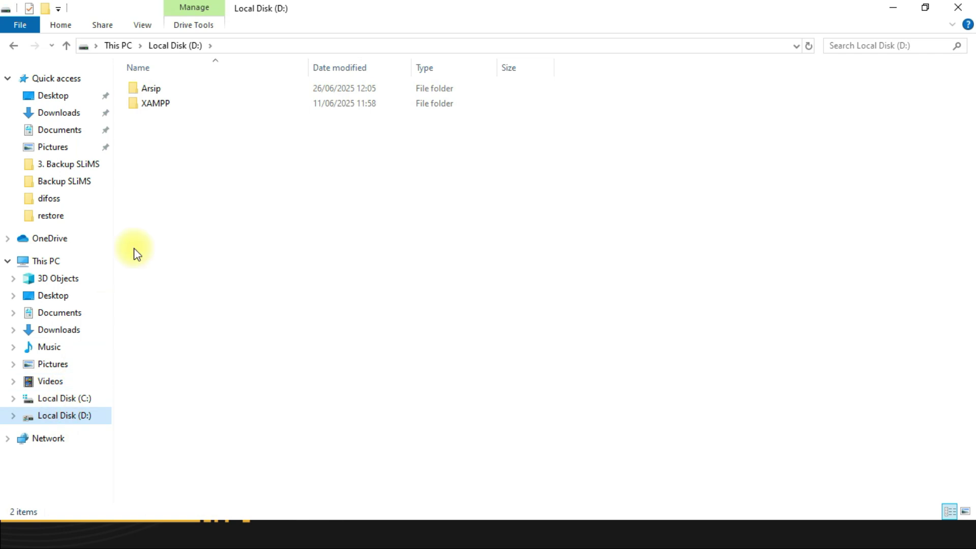
pyautogui.doubleClick(176, 106)
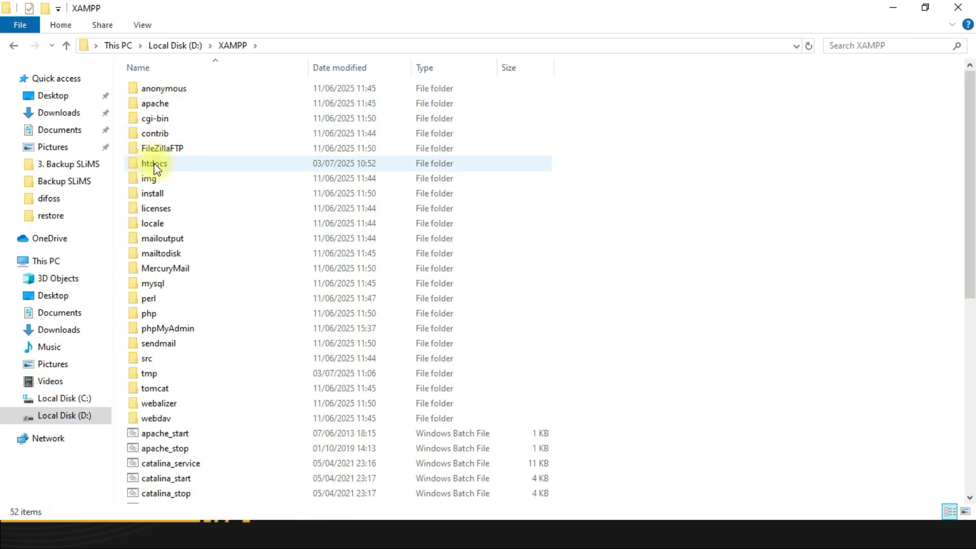
pyautogui.doubleClick(155, 164)
pyautogui.doubleClick(175, 103)
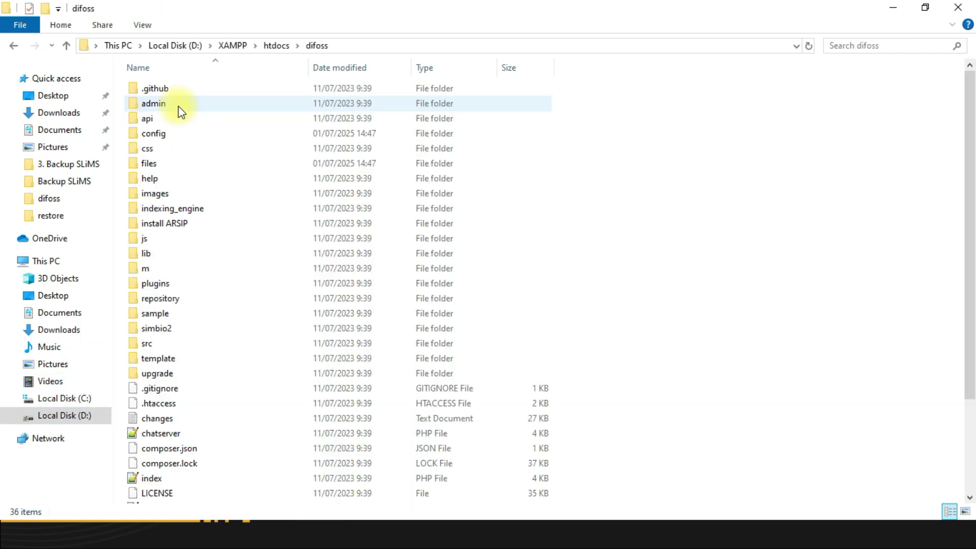
pyautogui.doubleClick(153, 163)
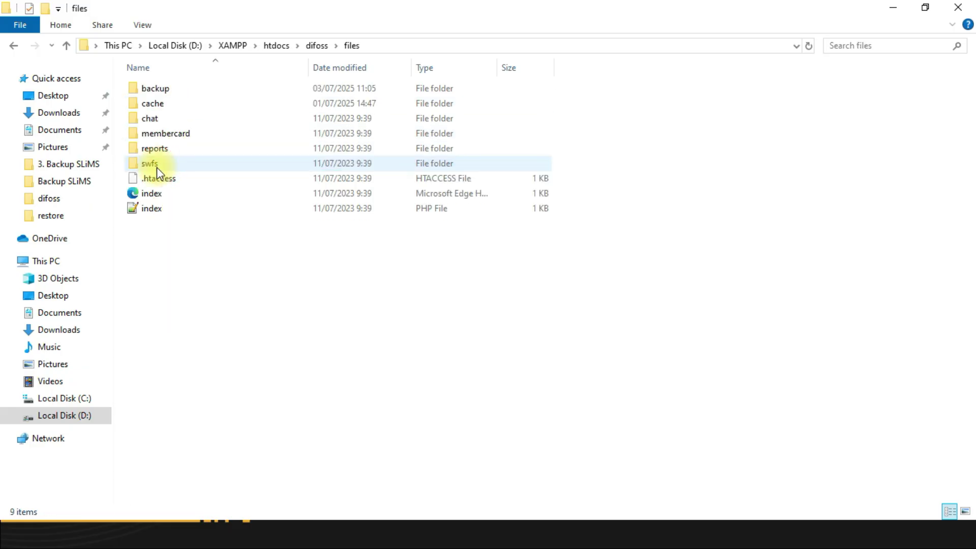
pyautogui.doubleClick(175, 91)
pyautogui.rightClick(178, 196)
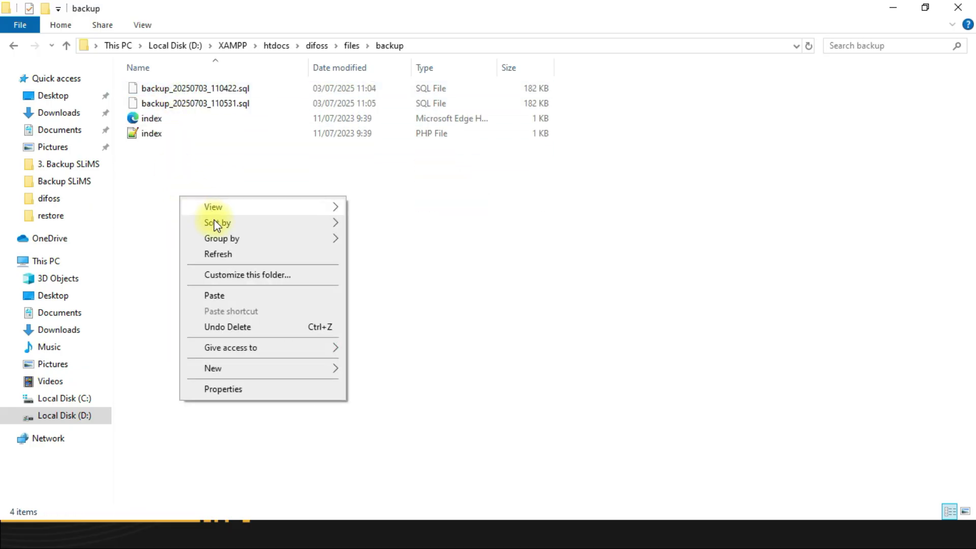
pyautogui.click(219, 297)
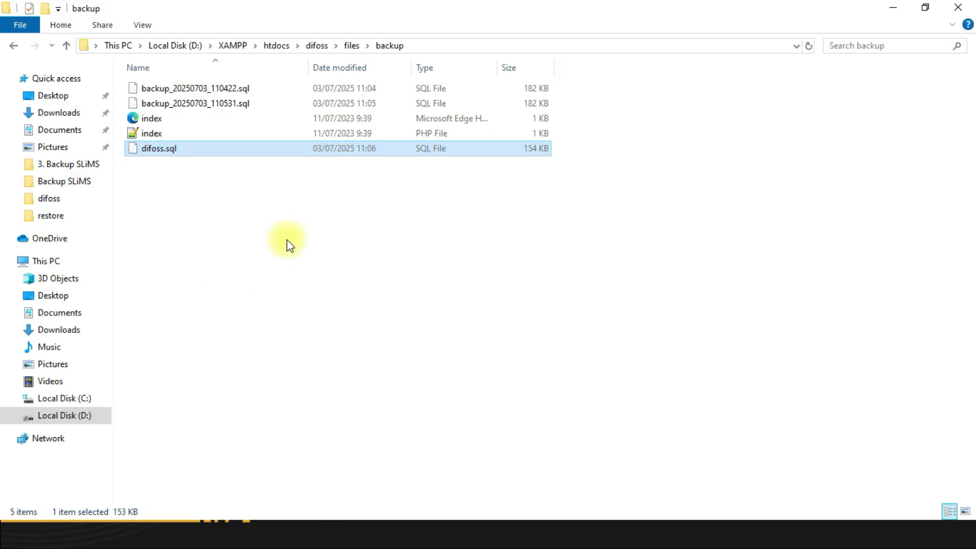
# - Compare the two SLiMS-generated backup SQL files with the phpMyAdmin export difoss.sql in the backup folder
pyautogui.click(190, 88)
pyautogui.click(193, 107)
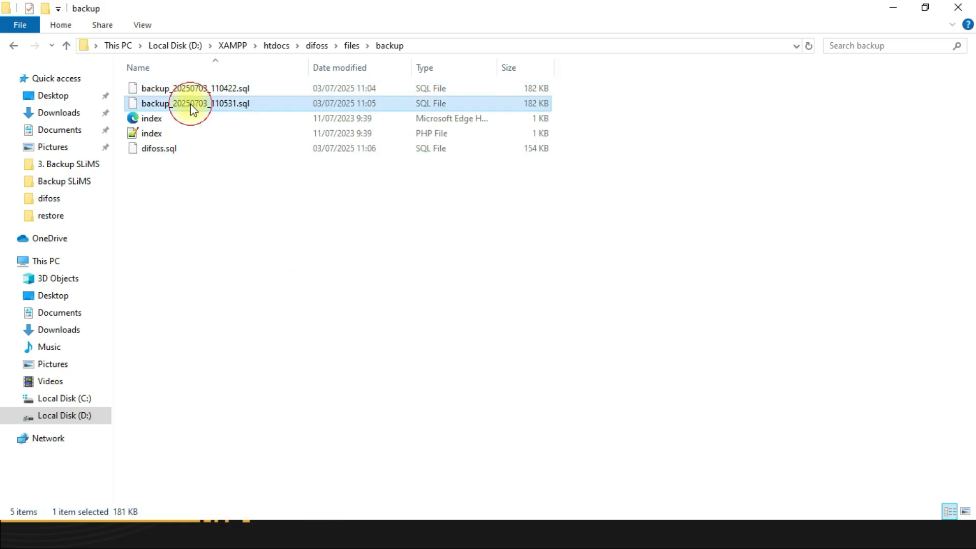
pyautogui.keyDown('ctrl'); pyautogui.click(193, 88); pyautogui.keyUp('ctrl')
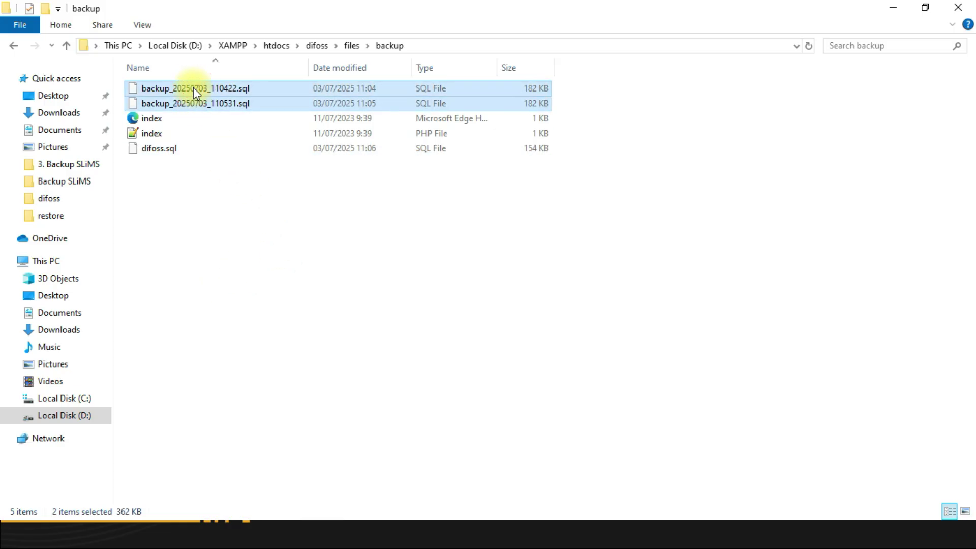
pyautogui.click(213, 210)
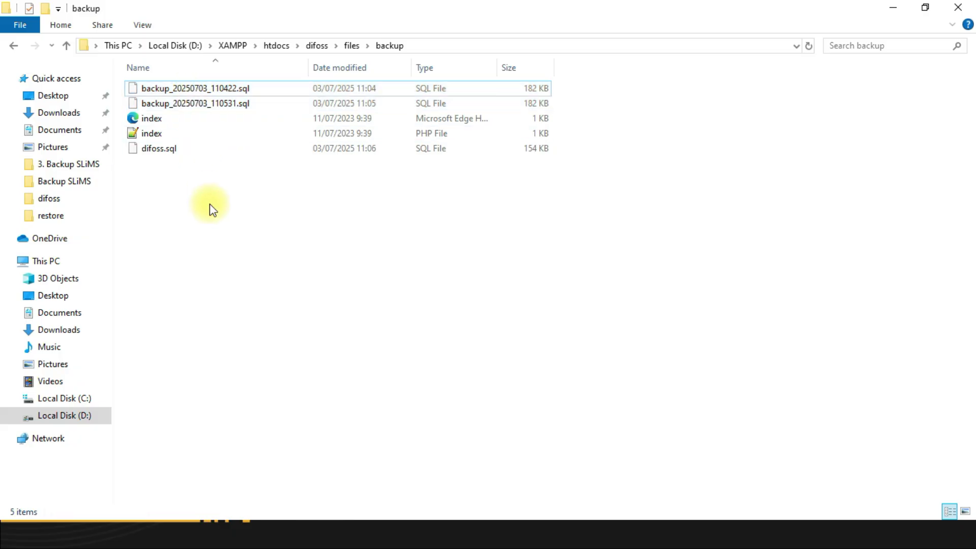
pyautogui.click(168, 150)
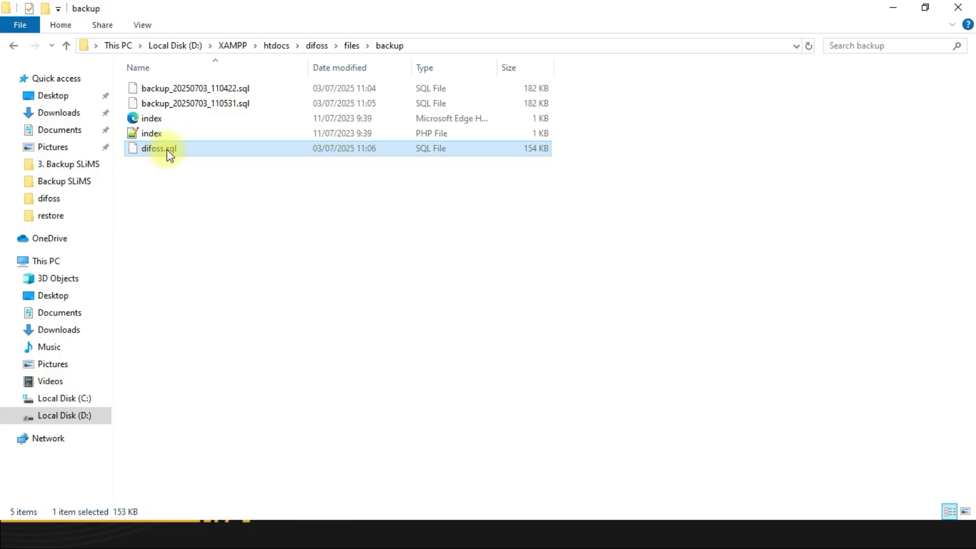
pyautogui.click(192, 182)
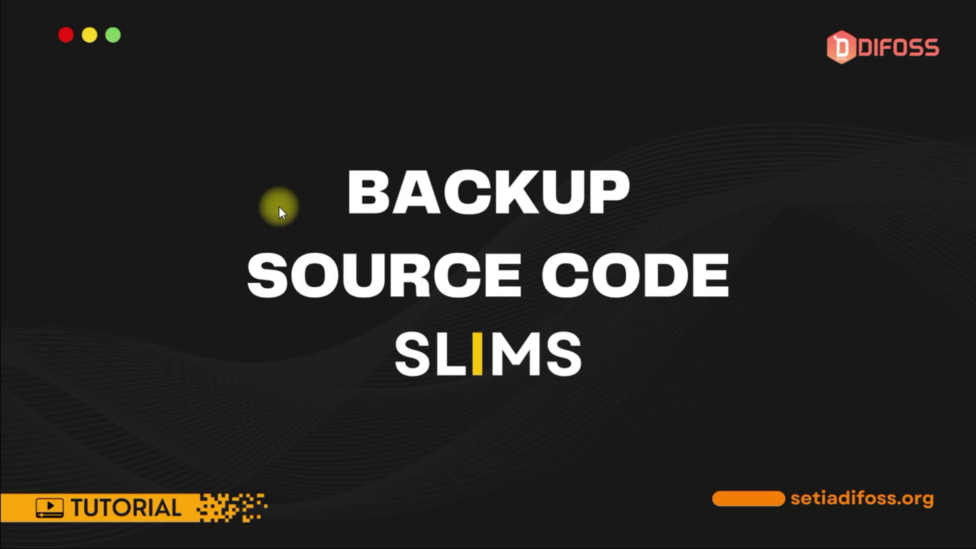
pyautogui.press('Right')
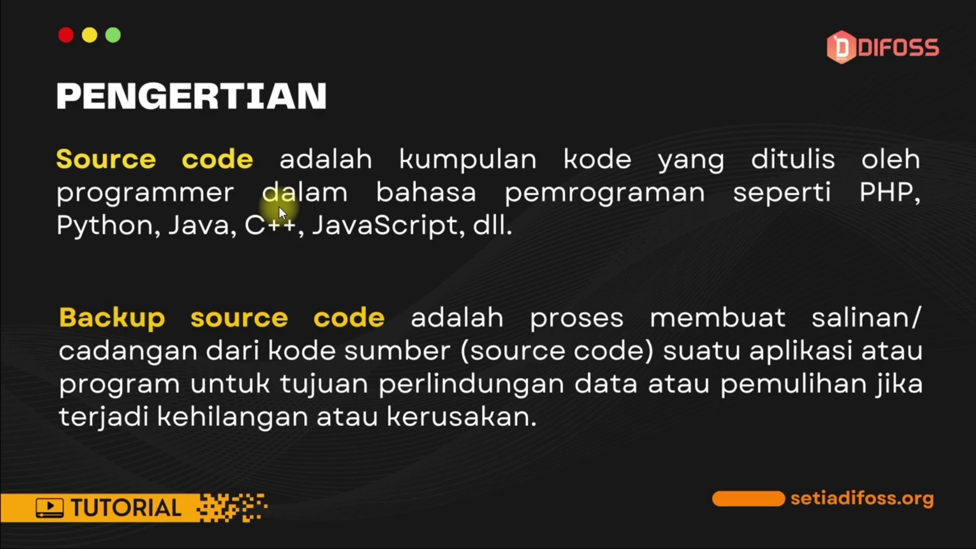
# - Switch to File Explorer, go up to D:\XAMPP\htdocs, and select the difoss source code folder
pyautogui.hotkey('alt', 'Tab')
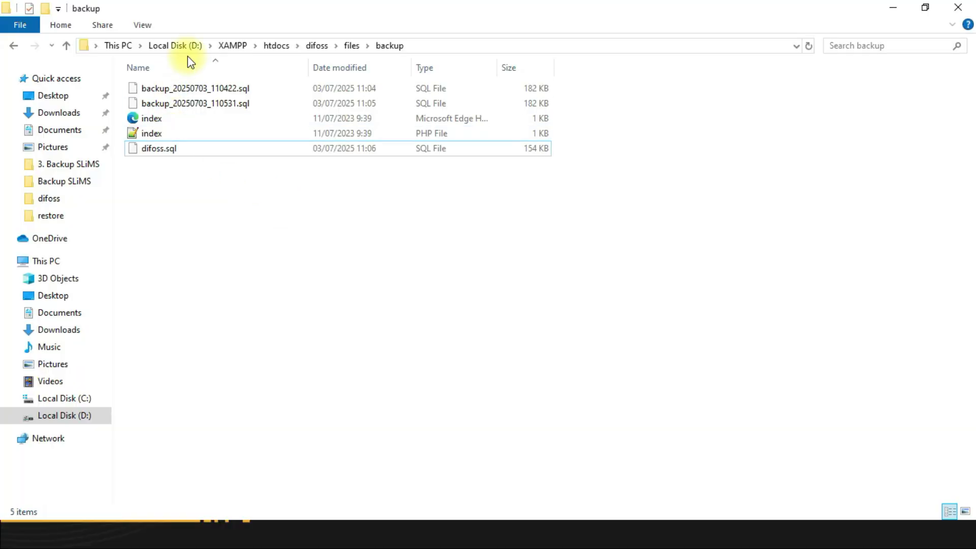
pyautogui.click(317, 47)
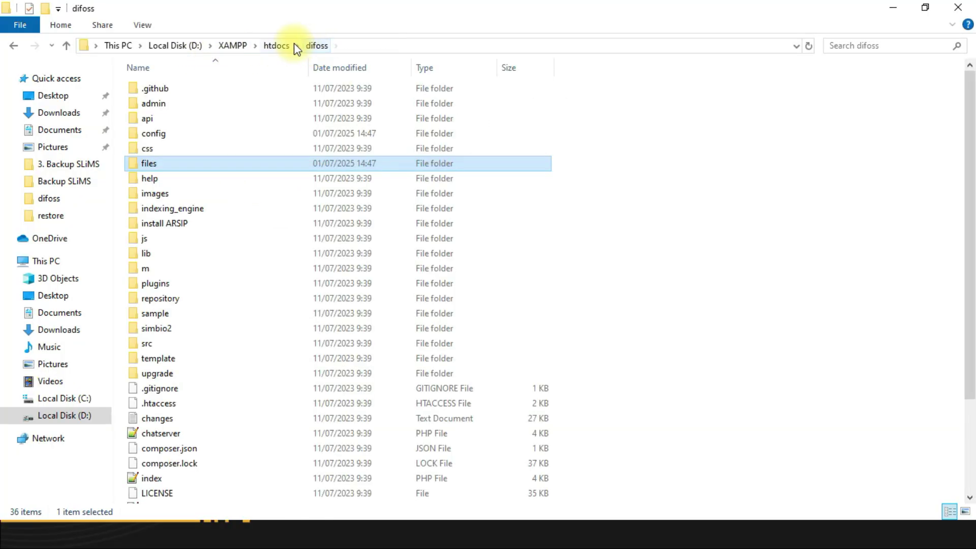
pyautogui.click(277, 46)
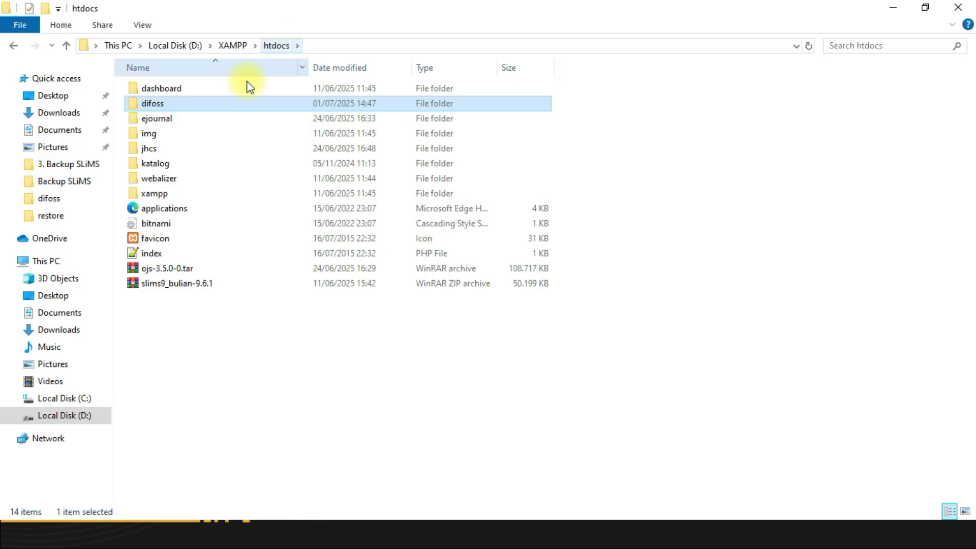
pyautogui.click(183, 103)
pyautogui.click(232, 103)
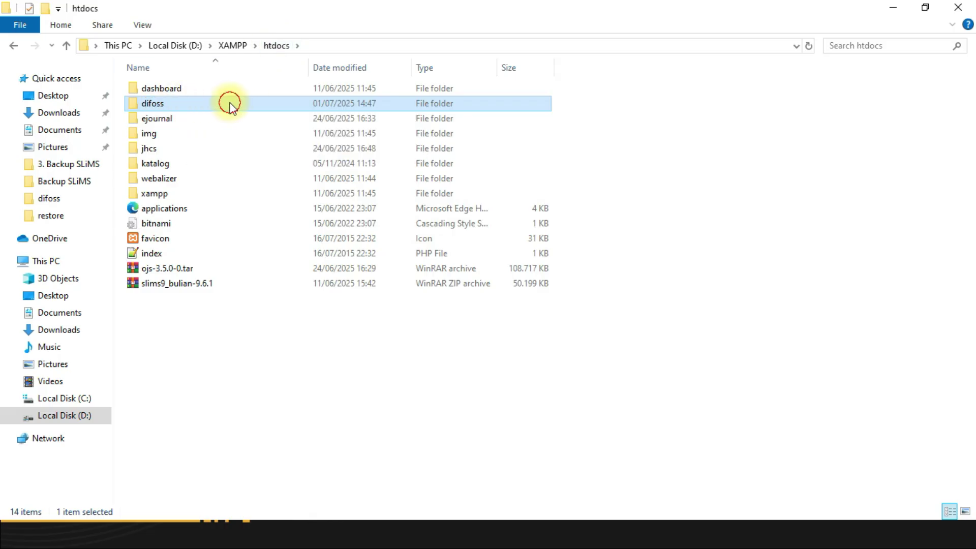
# - Open the difoss folder and look through all the SLiMS source code folders and files in it
pyautogui.doubleClick(167, 101)
pyautogui.click(170, 90)
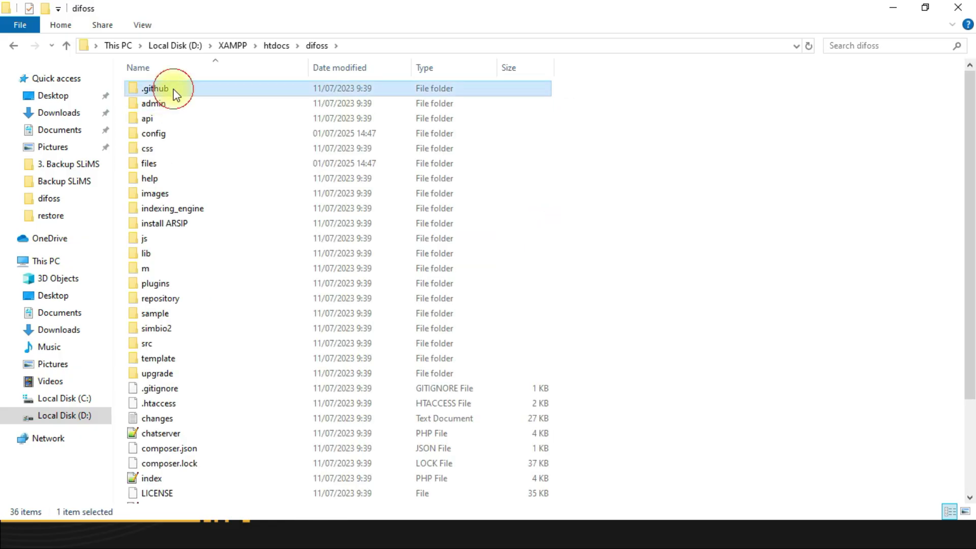
pyautogui.scroll(-3, 207, 356)
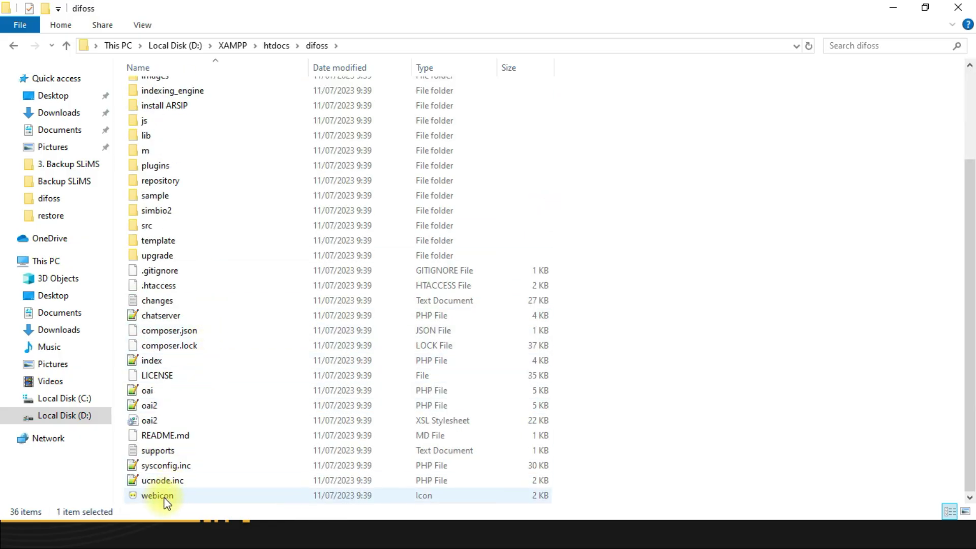
pyautogui.hotkey('ctrl', 'a')
pyautogui.scroll(1, 234, 309)
pyautogui.scroll(2, 236, 309)
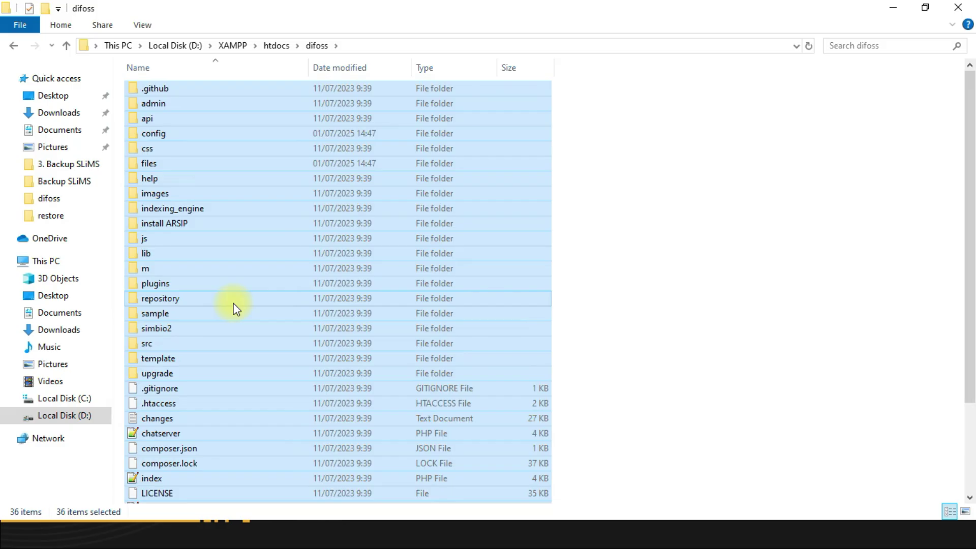
pyautogui.click(223, 312)
pyautogui.scroll(-2, 203, 384)
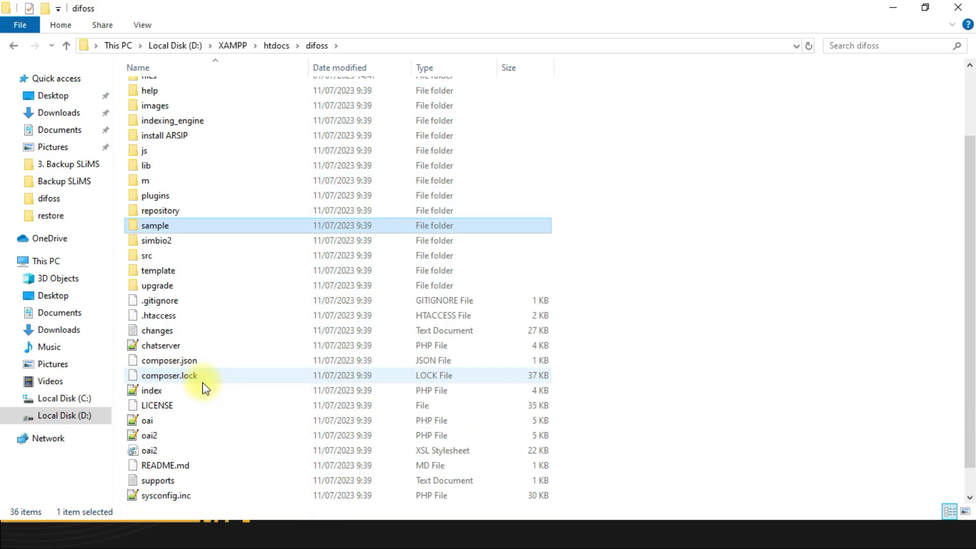
# - Open index.php from the difoss folder in Notepad++ and read through its source code
pyautogui.click(177, 392)
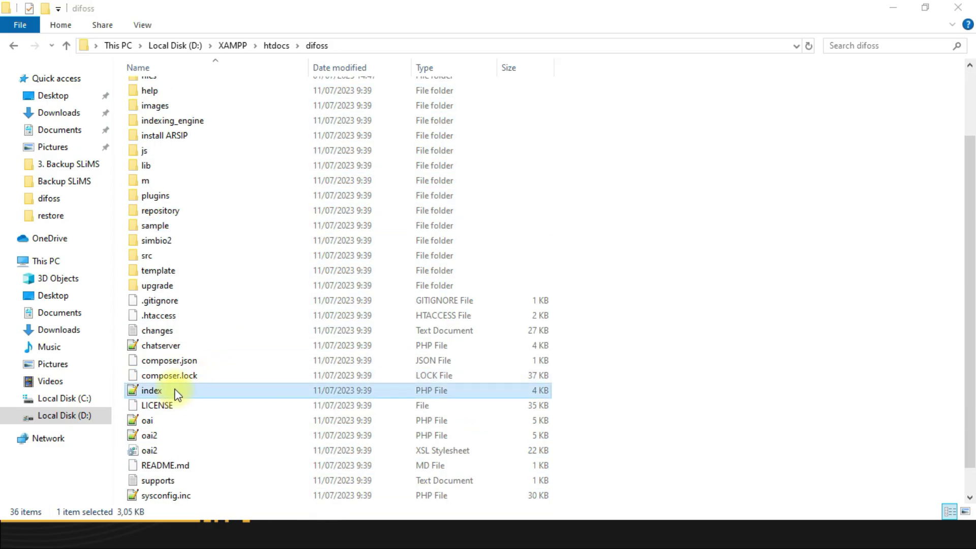
pyautogui.doubleClick(175, 393)
pyautogui.click(222, 304)
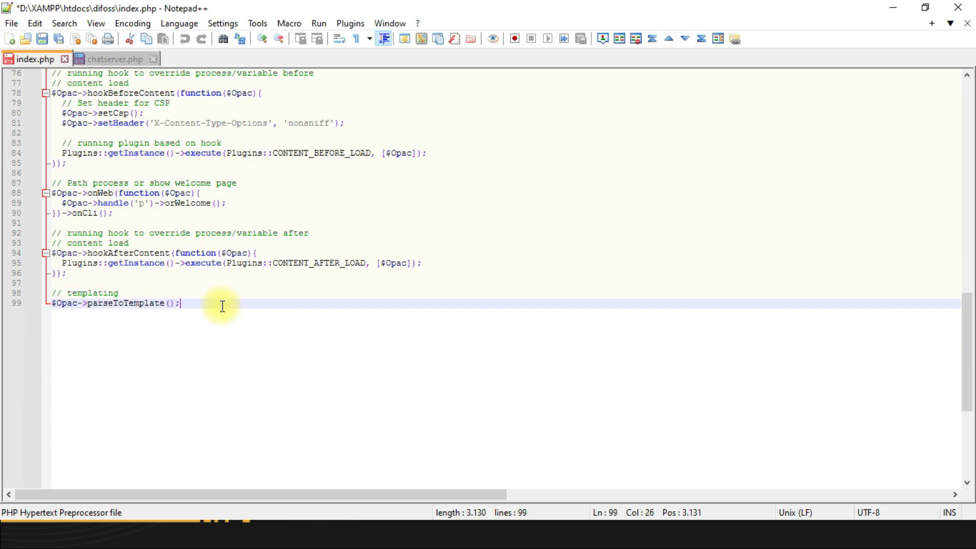
pyautogui.scroll(15, 222, 305)
pyautogui.scroll(10, 222, 307)
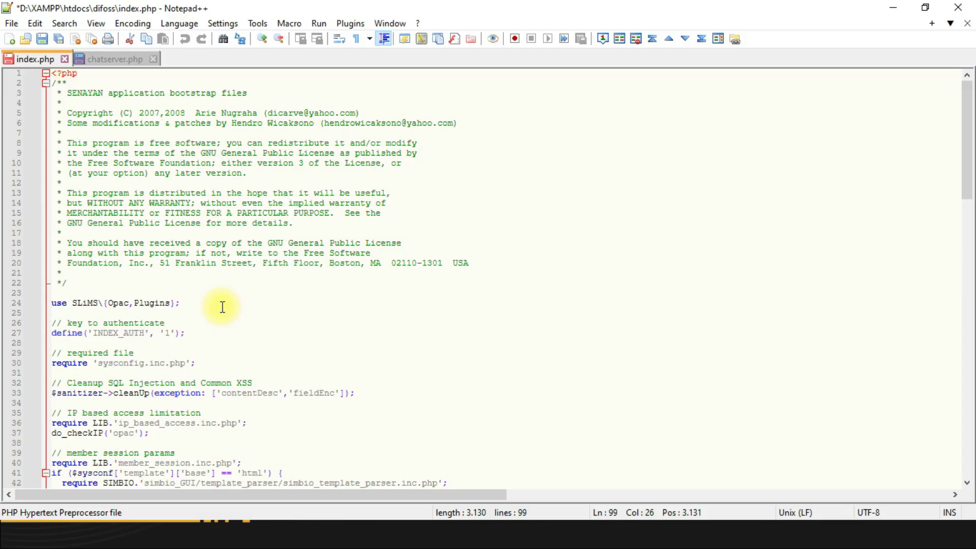
pyautogui.scroll(-9, 222, 307)
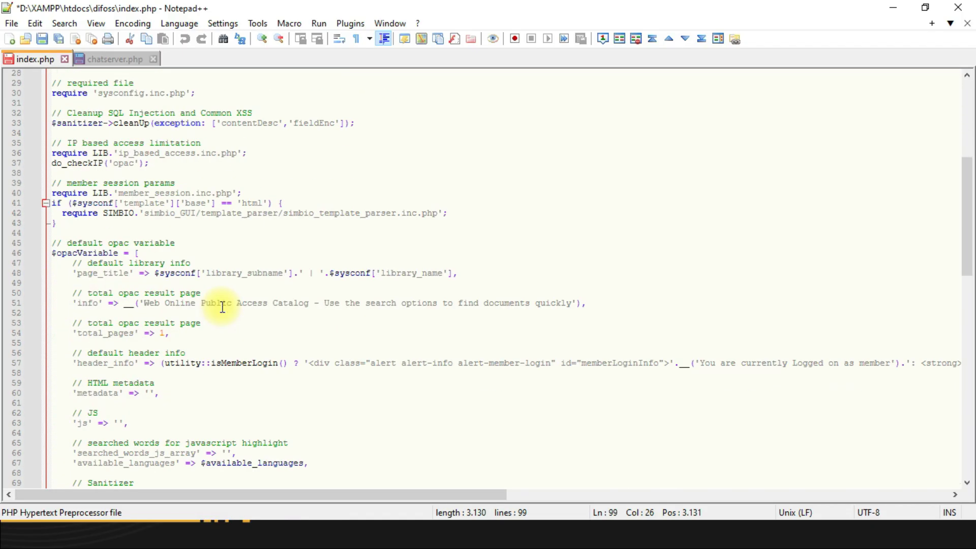
pyautogui.scroll(-2, 222, 306)
# - Append "sdasda" to the "default header info" comment in index.php, dismiss the save request, and minimize Notepad++
pyautogui.click(220, 291)
pyautogui.write('sdasda')
pyautogui.hotkey('ctrl', 'w')
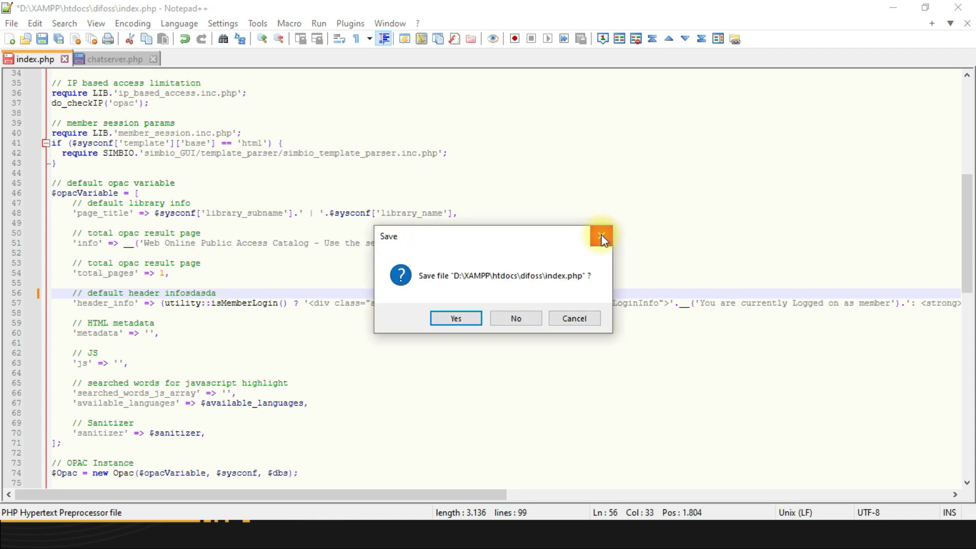
pyautogui.click(601, 238)
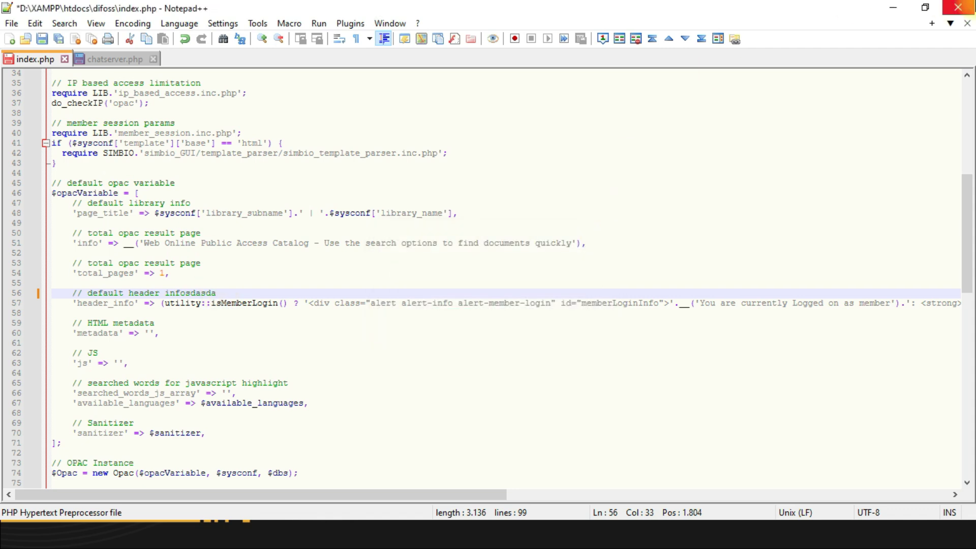
pyautogui.click(893, 8)
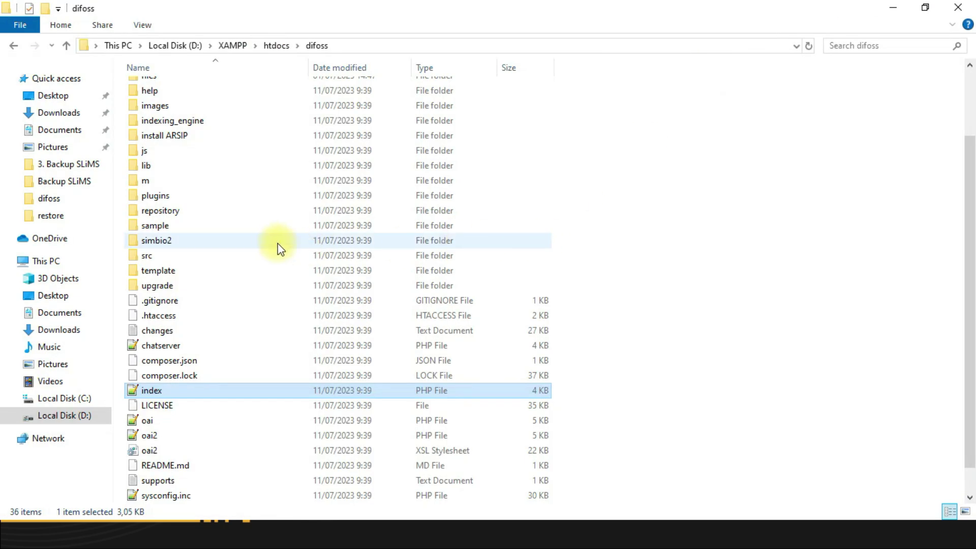
# - Point out the config folder in difoss and inspect the contents of its repository folder
pyautogui.scroll(2, 179, 198)
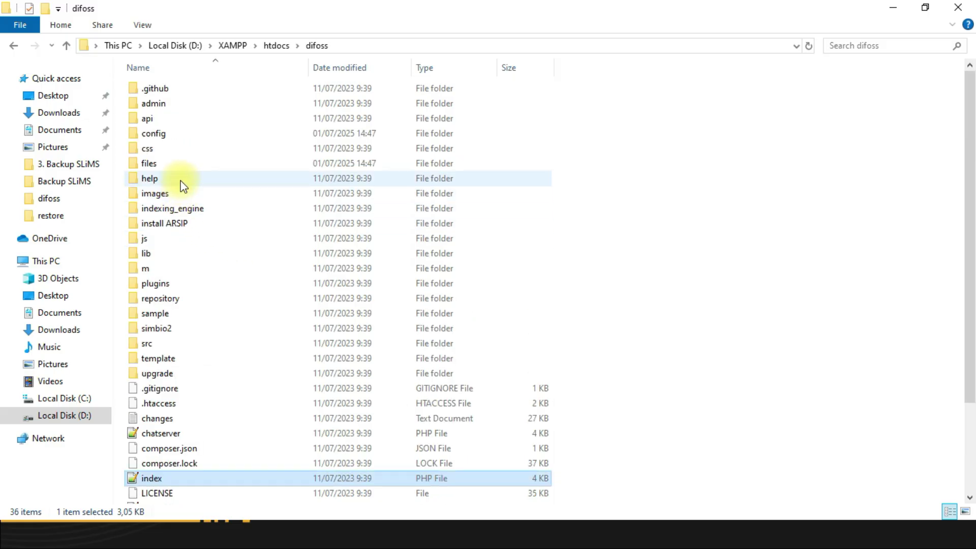
pyautogui.click(168, 133)
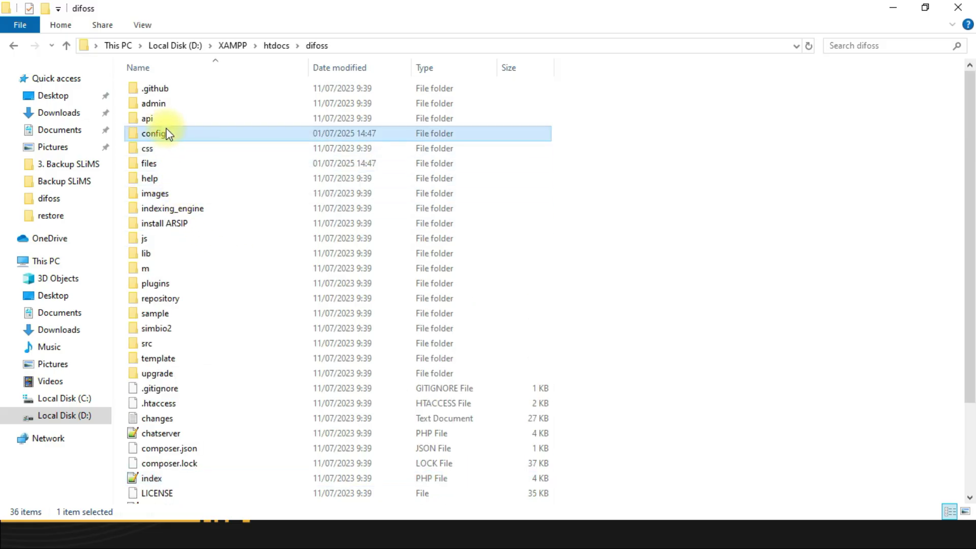
pyautogui.moveTo(169, 134)
pyautogui.mouseDown()
pyautogui.moveTo(168, 117)
pyautogui.moveTo(164, 136)
pyautogui.mouseUp()
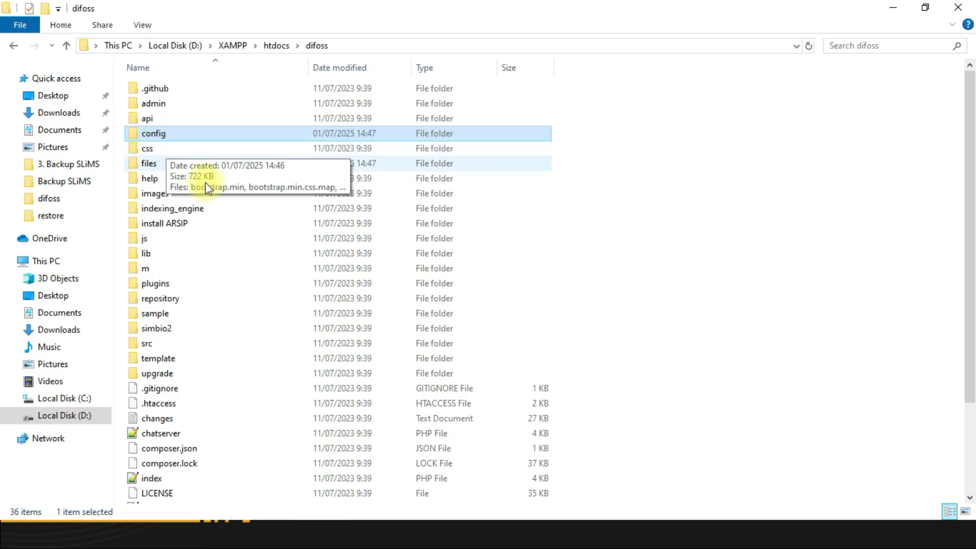
pyautogui.scroll(-1, 264, 254)
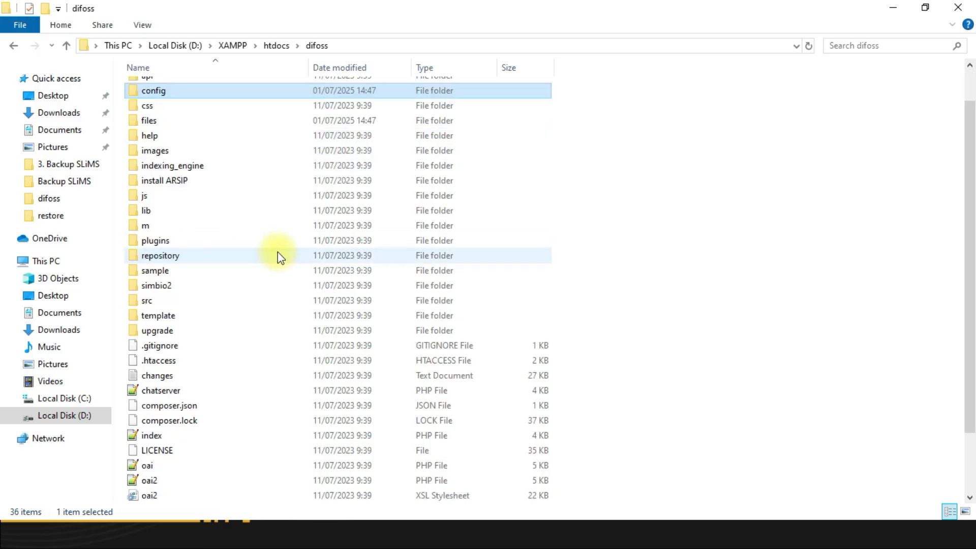
pyautogui.click(174, 258)
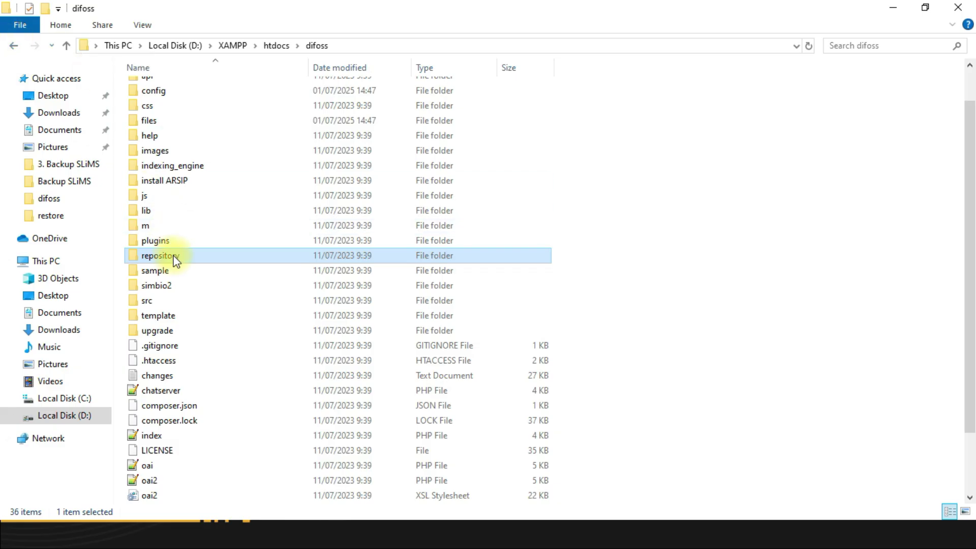
pyautogui.doubleClick(158, 255)
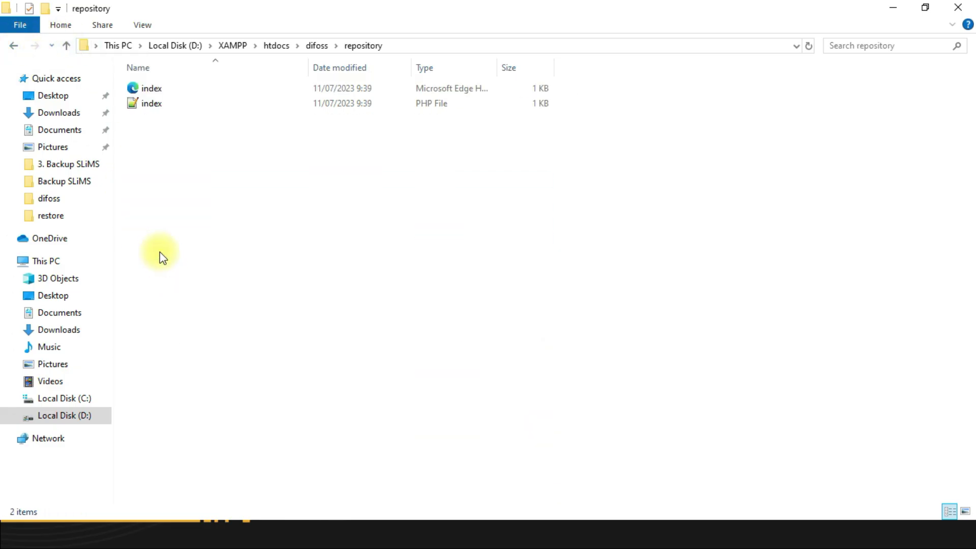
# - Return to htdocs, inspect the PDF files in katalog\repository with a wider Name column, and go back to katalog
pyautogui.click(13, 45)
pyautogui.click(13, 45)
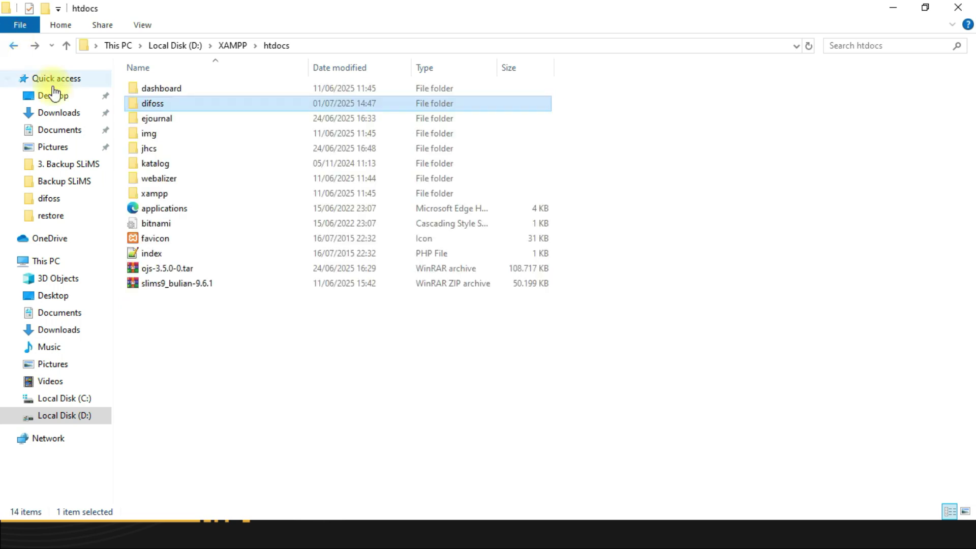
pyautogui.doubleClick(161, 166)
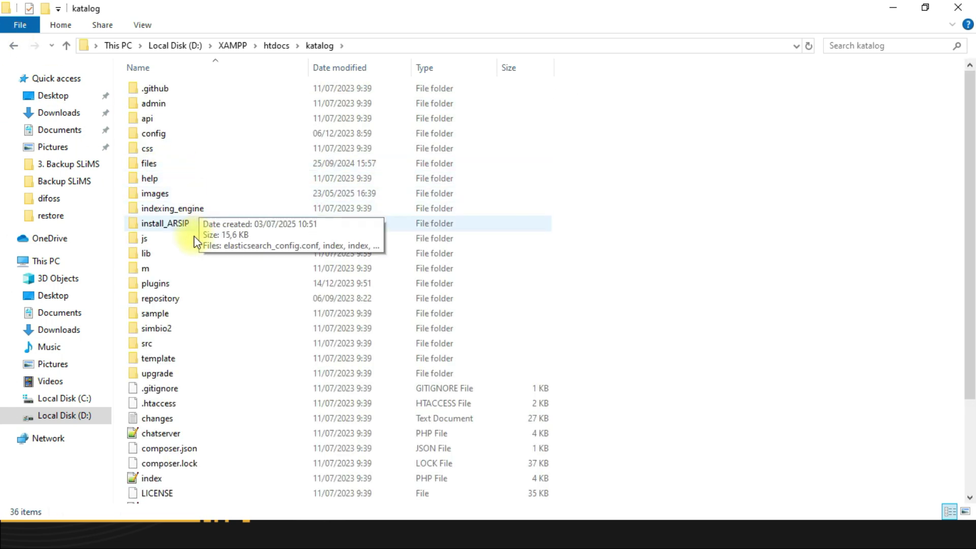
pyautogui.doubleClick(161, 298)
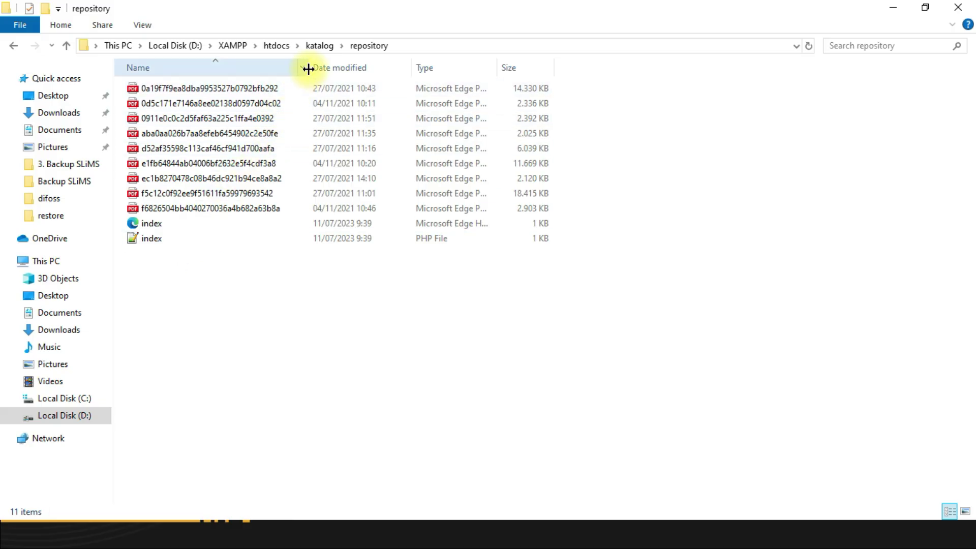
pyautogui.moveTo(308, 67); pyautogui.dragTo(395, 80)
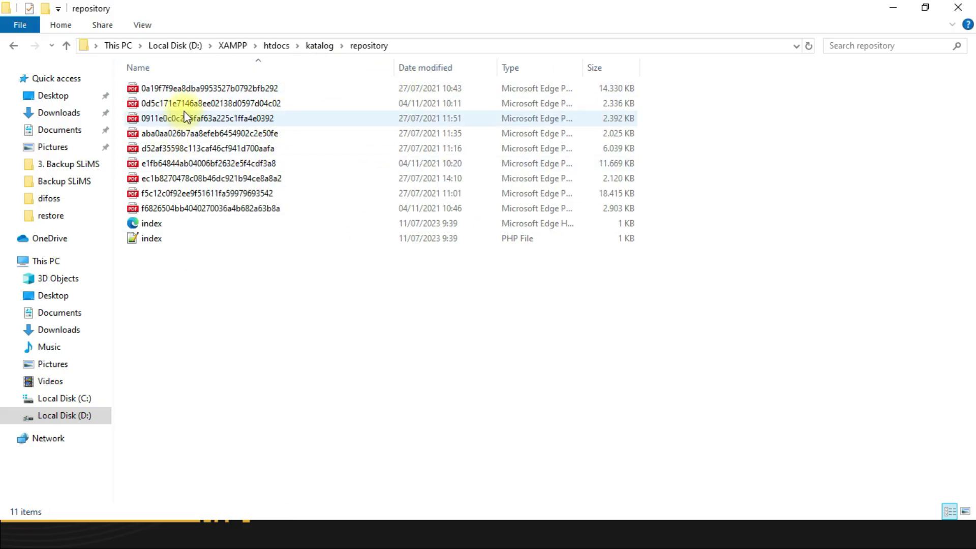
pyautogui.click(12, 46)
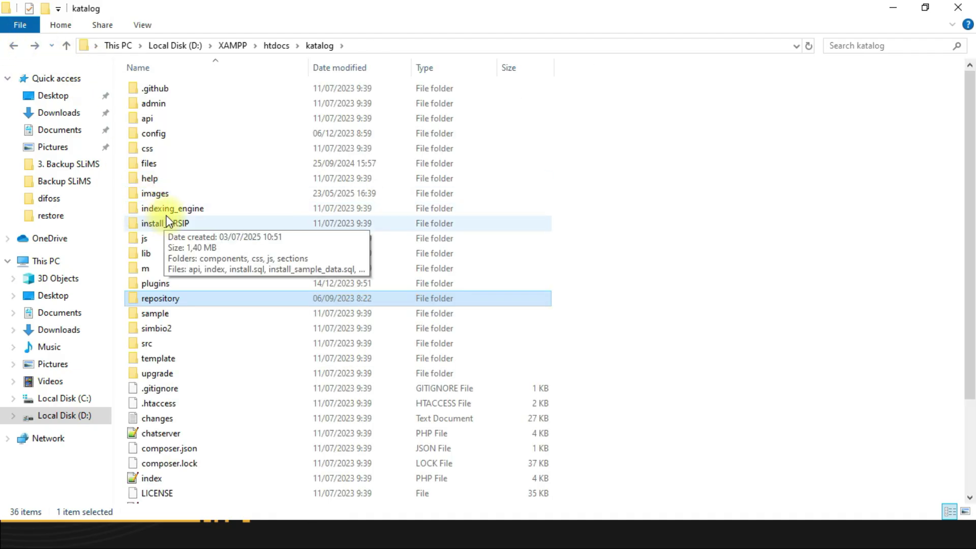
# - Browse the book cover images in katalog\images\docs and return to the images folder
pyautogui.click(172, 195)
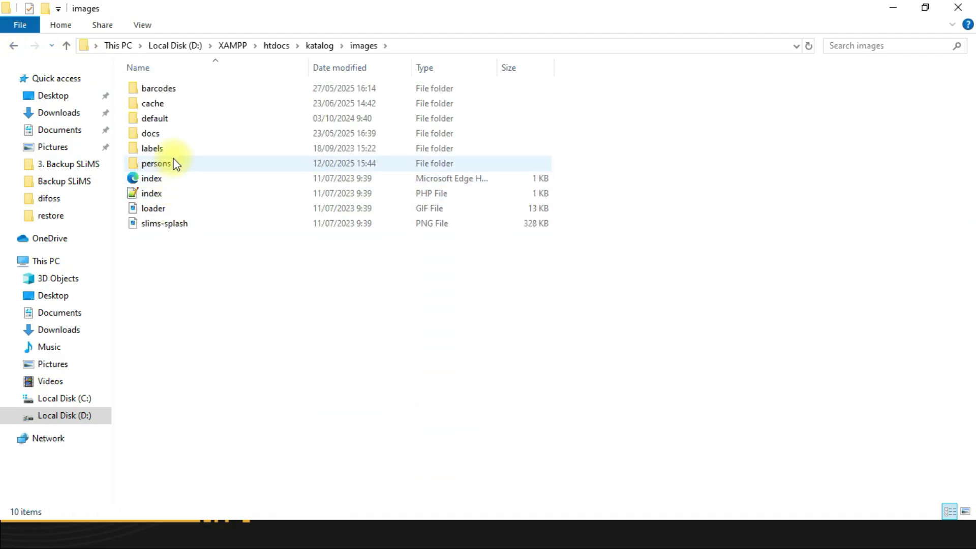
pyautogui.click(175, 135)
pyautogui.doubleClick(175, 135)
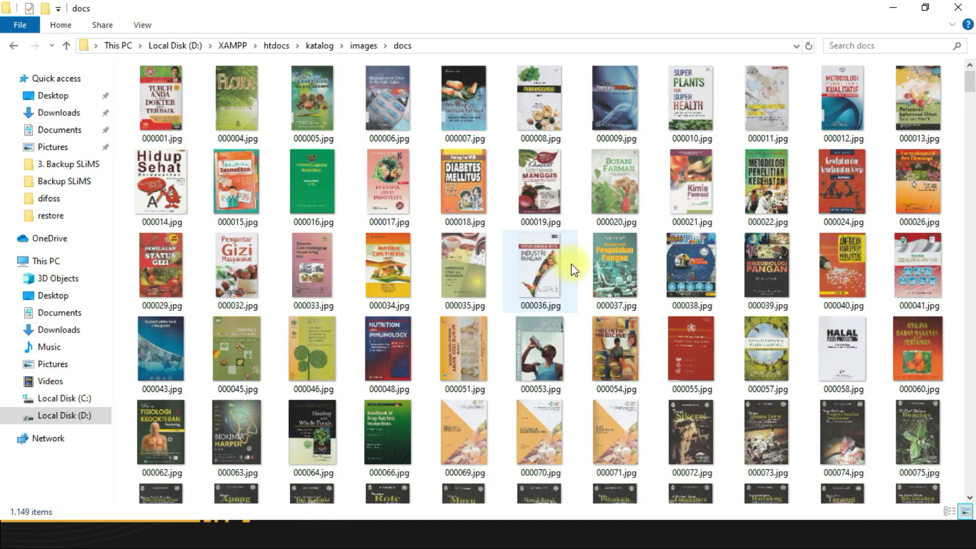
pyautogui.scroll(-15, 573, 269)
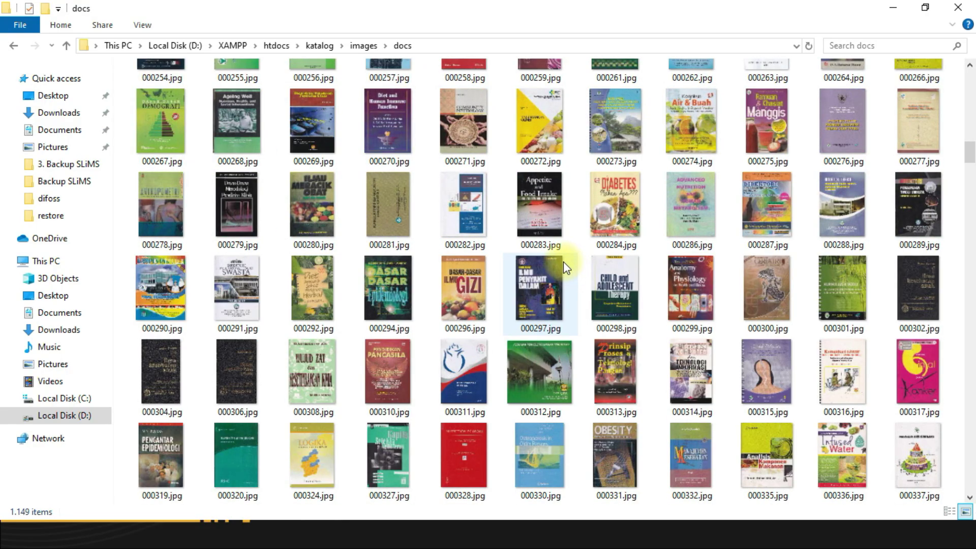
pyautogui.scroll(15, 563, 261)
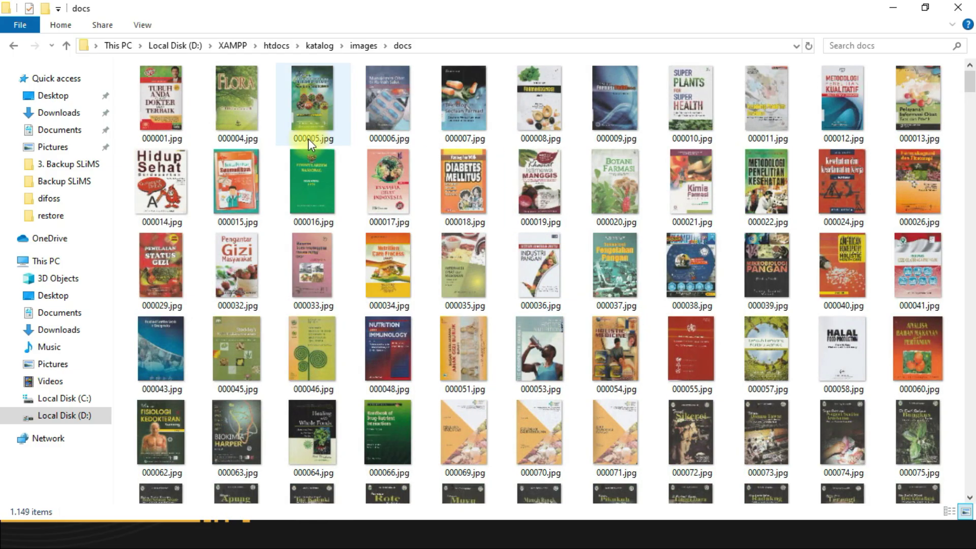
pyautogui.click(13, 46)
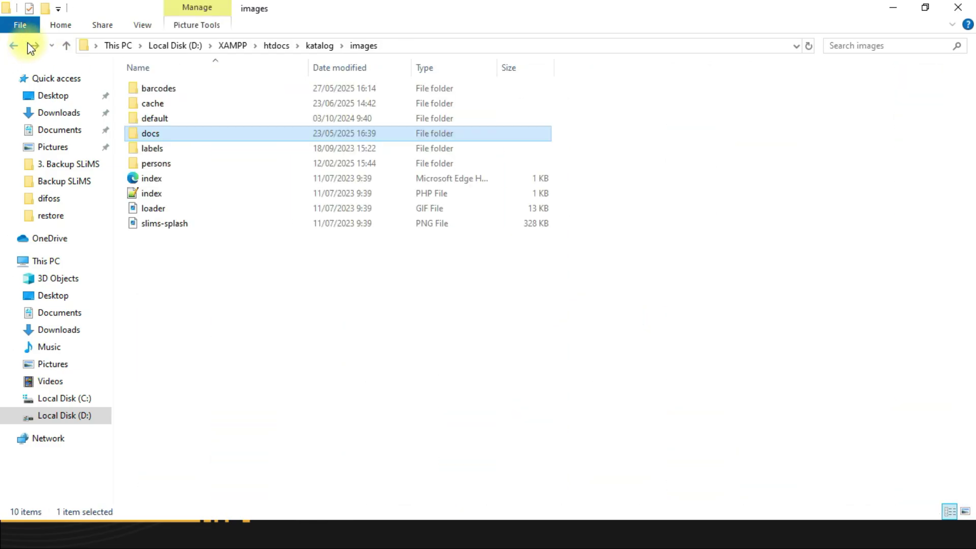
# - Browse the member photos in katalog\images\persons and return to the katalog folder
pyautogui.doubleClick(185, 166)
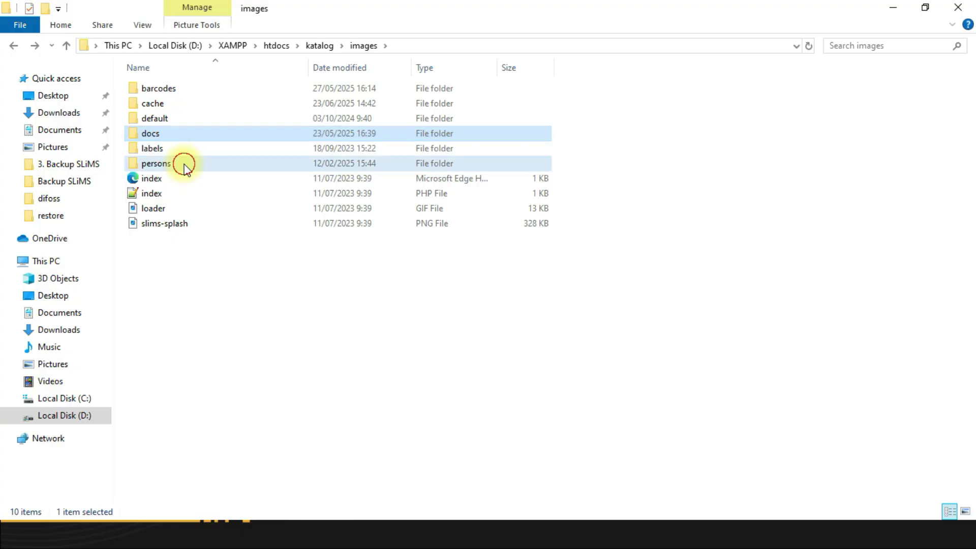
pyautogui.scroll(-10, 640, 264)
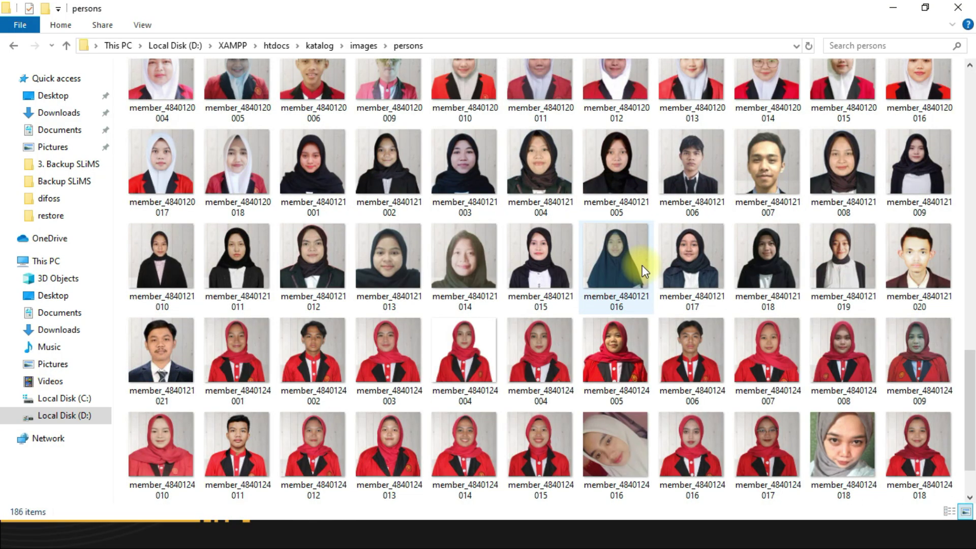
pyautogui.click(13, 45)
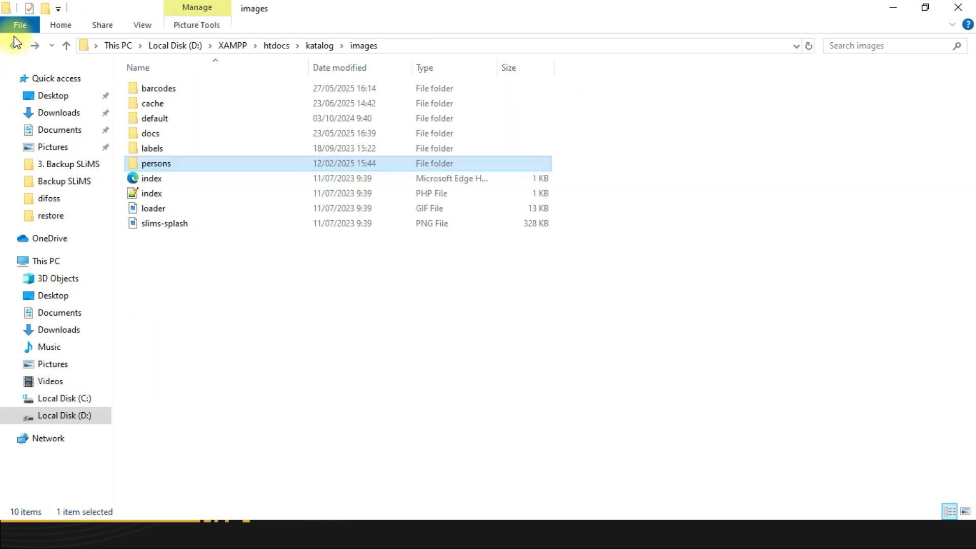
pyautogui.click(13, 45)
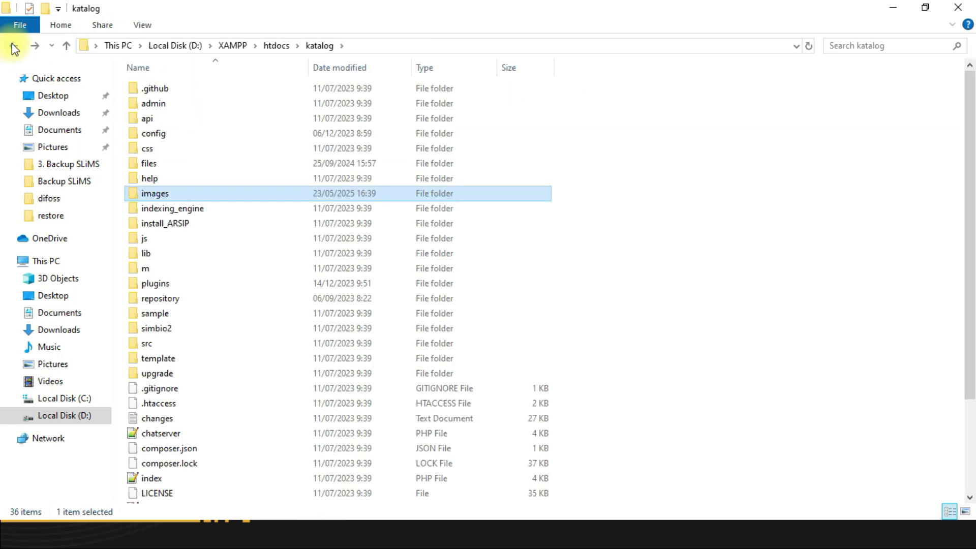
# - Point out katalog's files and config folders, go back to htdocs, and open the difoss folder
pyautogui.moveTo(269, 166)
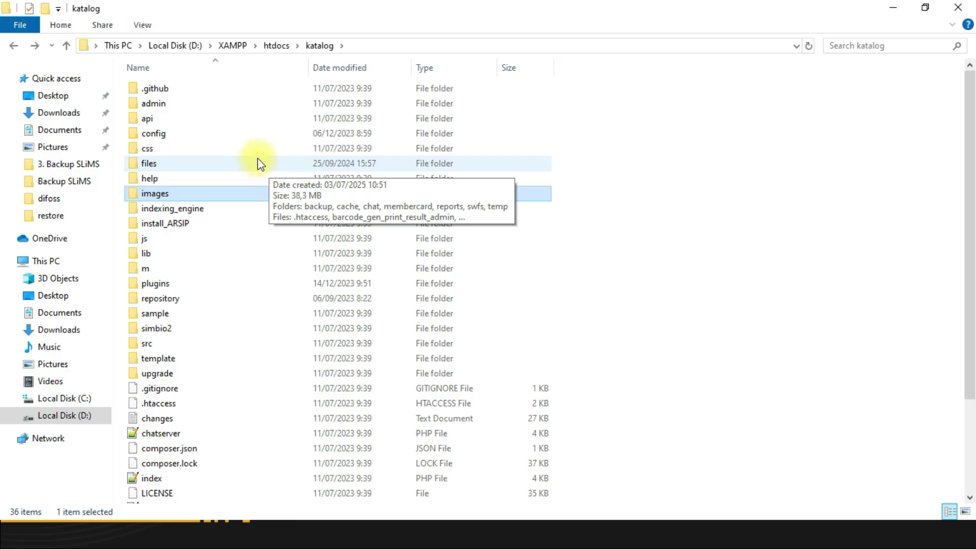
pyautogui.click(204, 131)
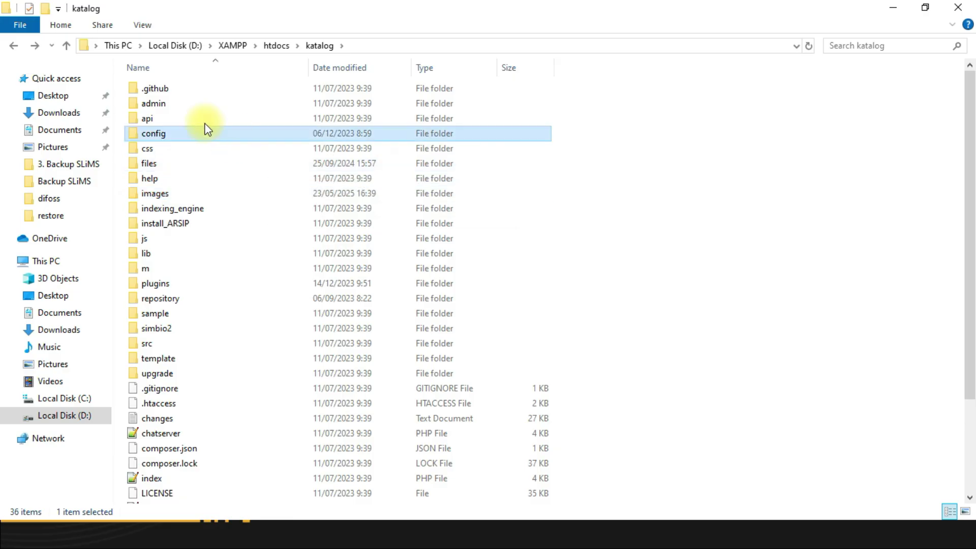
pyautogui.click(13, 46)
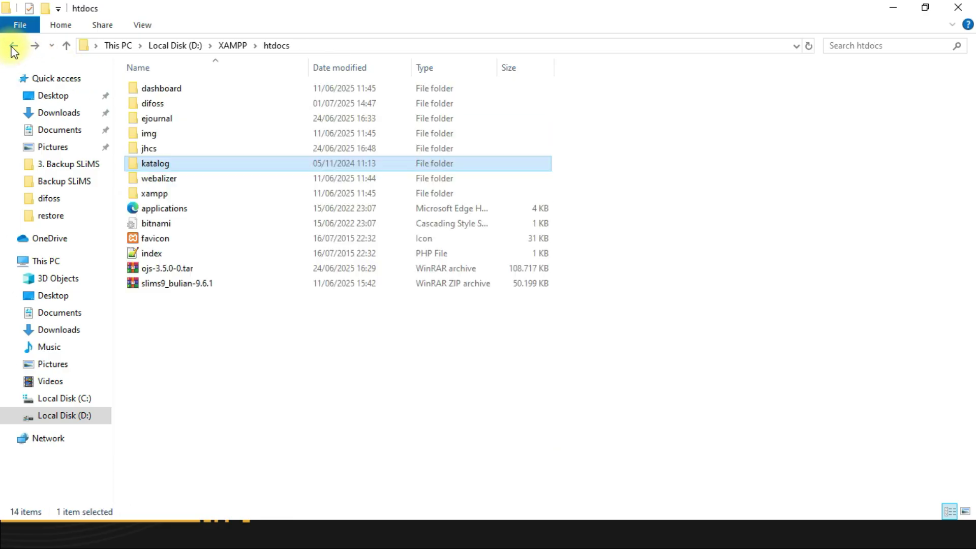
pyautogui.doubleClick(158, 101)
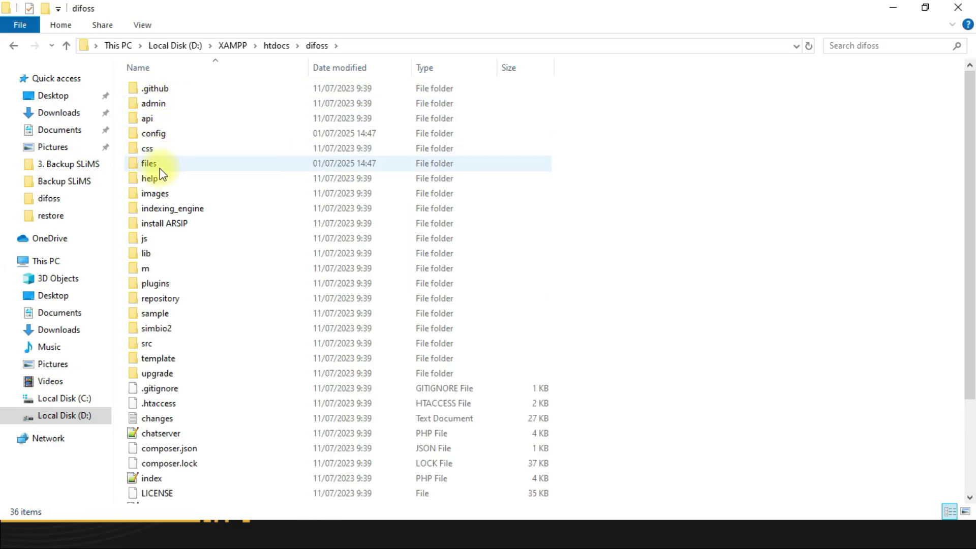
# - Check the SQL backup files in difoss\files\backup and return to the htdocs folder
pyautogui.doubleClick(159, 164)
pyautogui.click(181, 94)
pyautogui.doubleClick(182, 94)
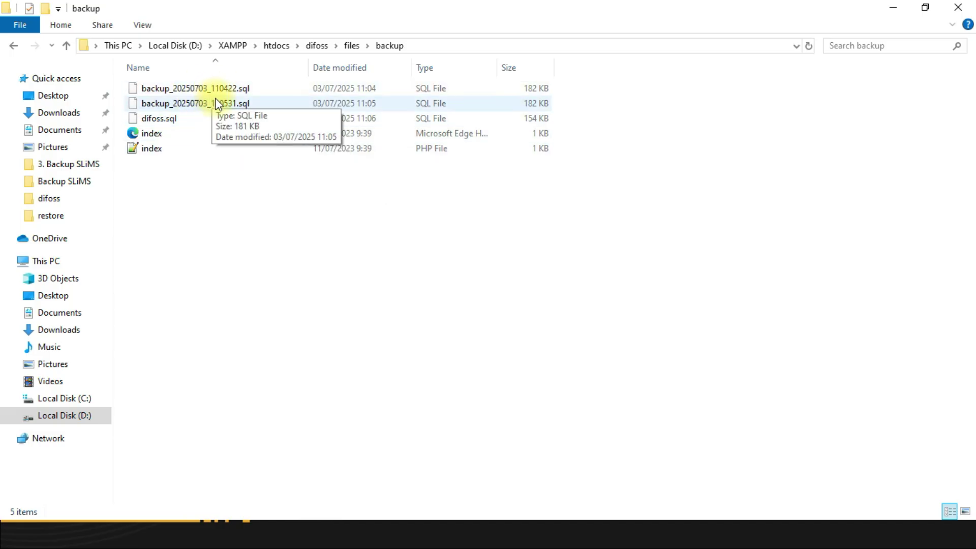
pyautogui.click(276, 46)
# - Set up a WinRAR archive of the difoss folder named difoss.rar, with RAR format and the Best compression method
pyautogui.click(169, 118)
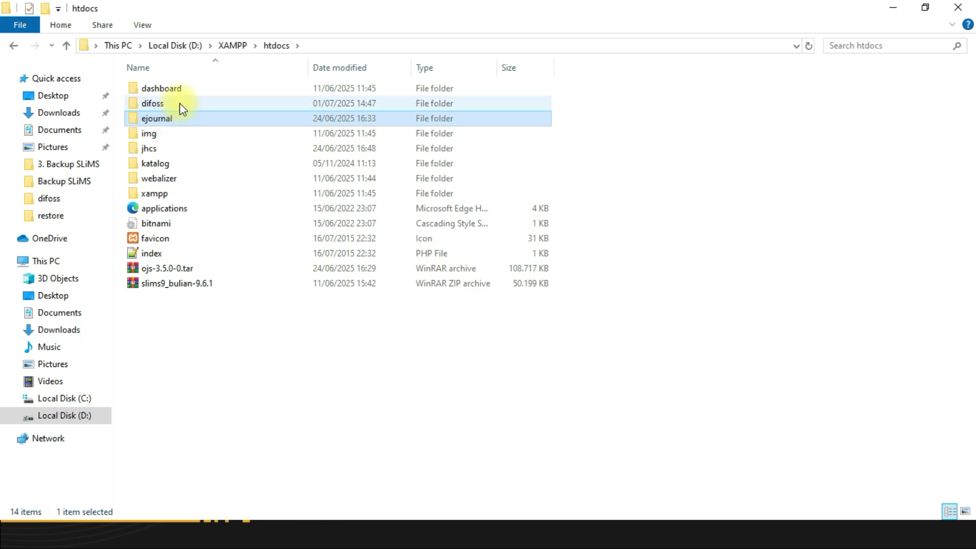
pyautogui.click(179, 103)
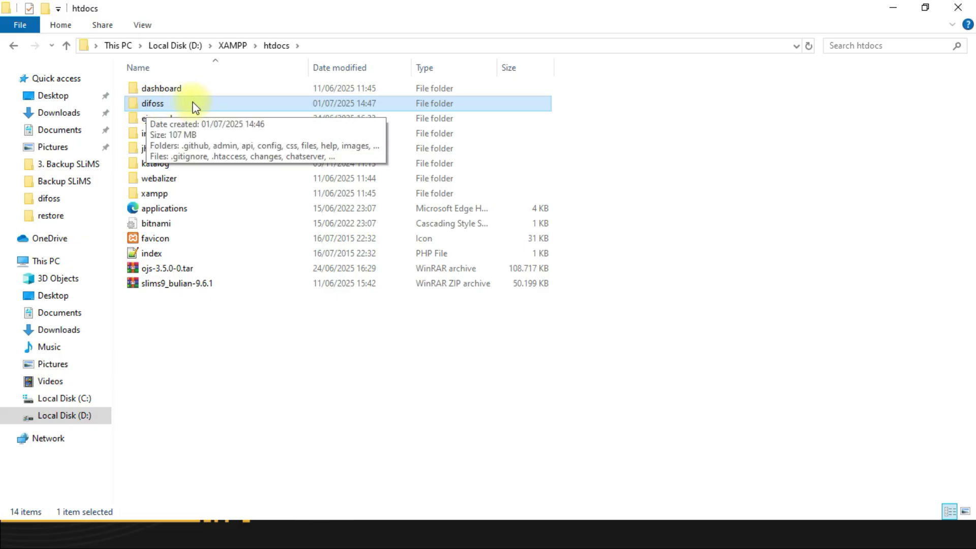
pyautogui.rightClick(196, 103)
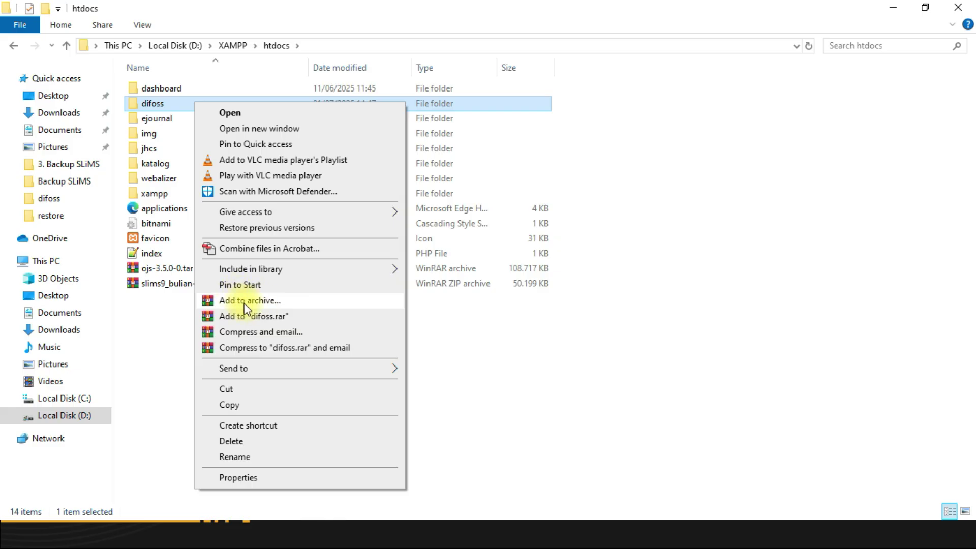
pyautogui.click(479, 362)
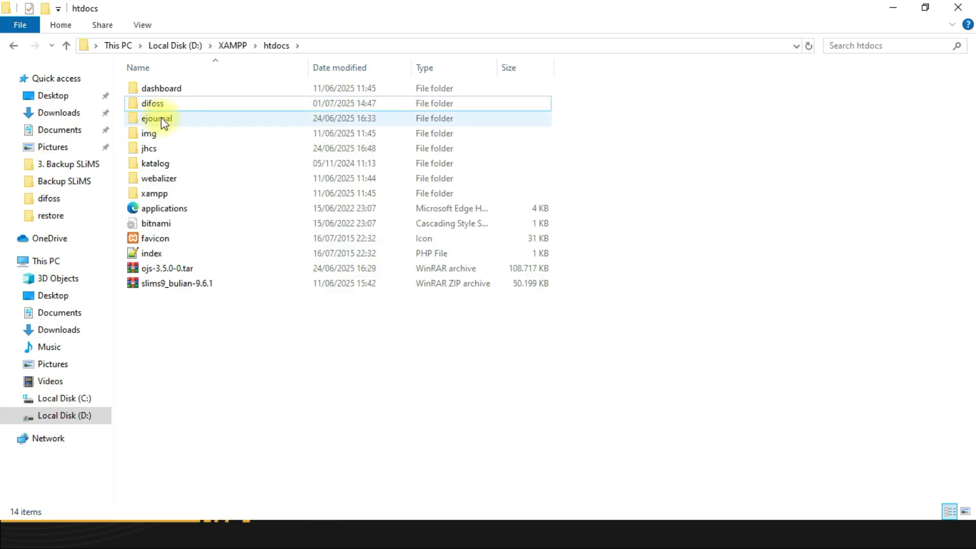
pyautogui.rightClick(160, 103)
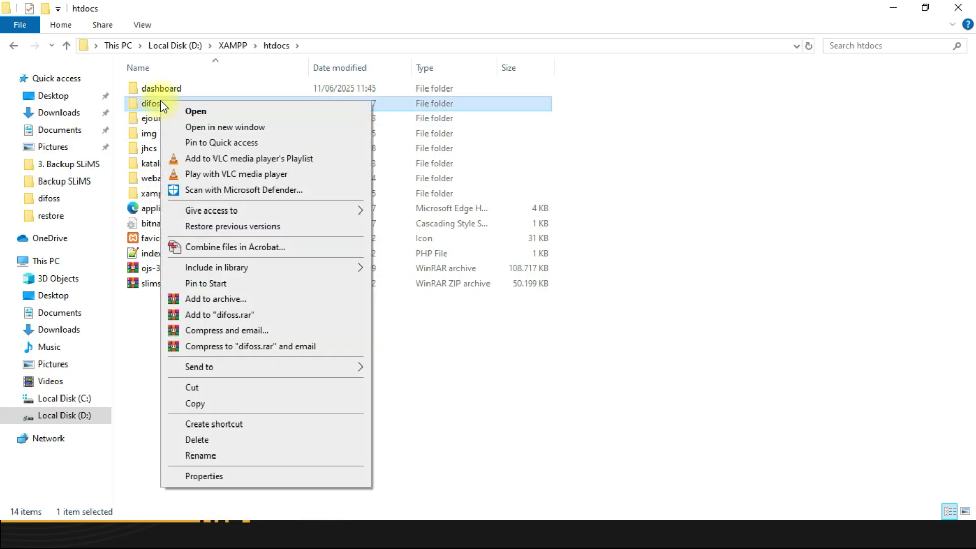
pyautogui.click(241, 297)
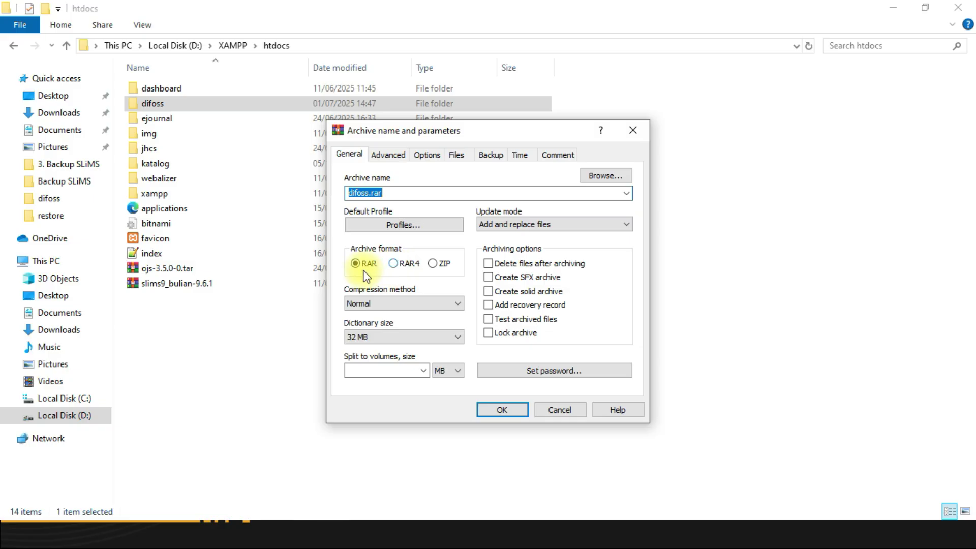
pyautogui.click(433, 263)
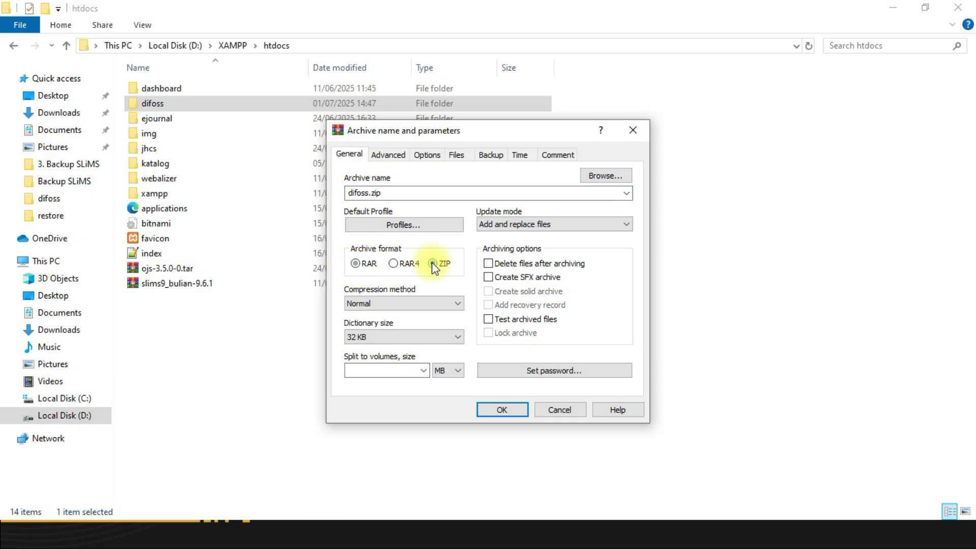
pyautogui.click(355, 262)
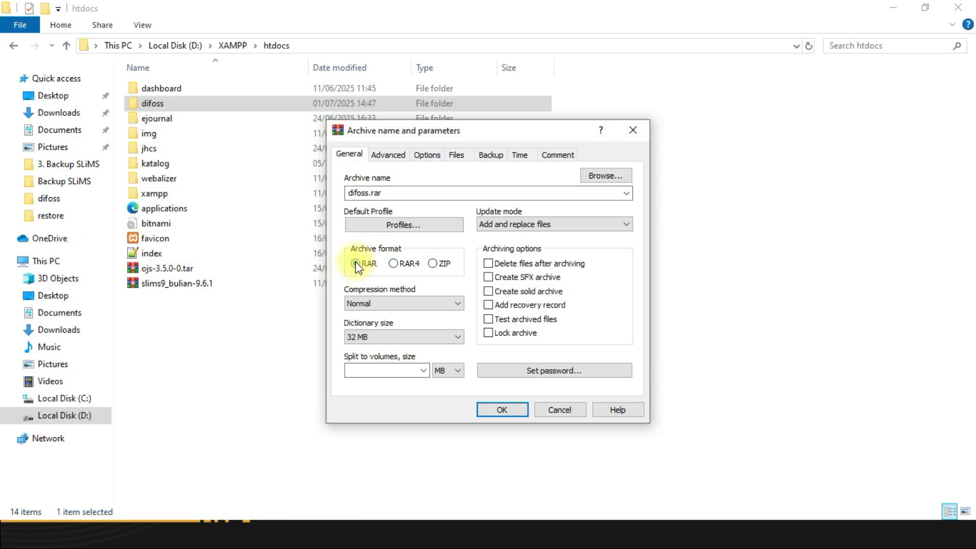
pyautogui.click(368, 301)
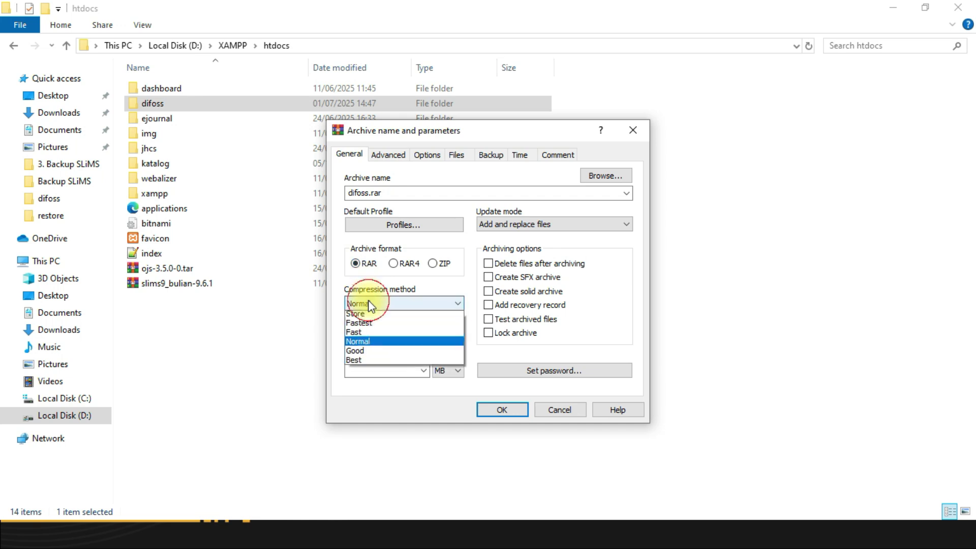
pyautogui.click(356, 364)
pyautogui.click(359, 369)
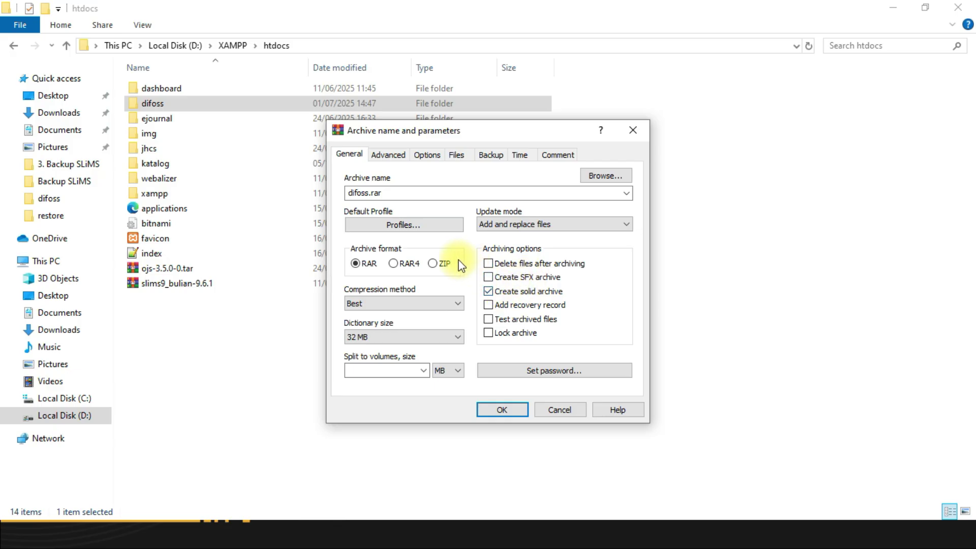
# - Try the ZIP format with Best compression for the difoss archive and return to the RAR format
pyautogui.click(433, 264)
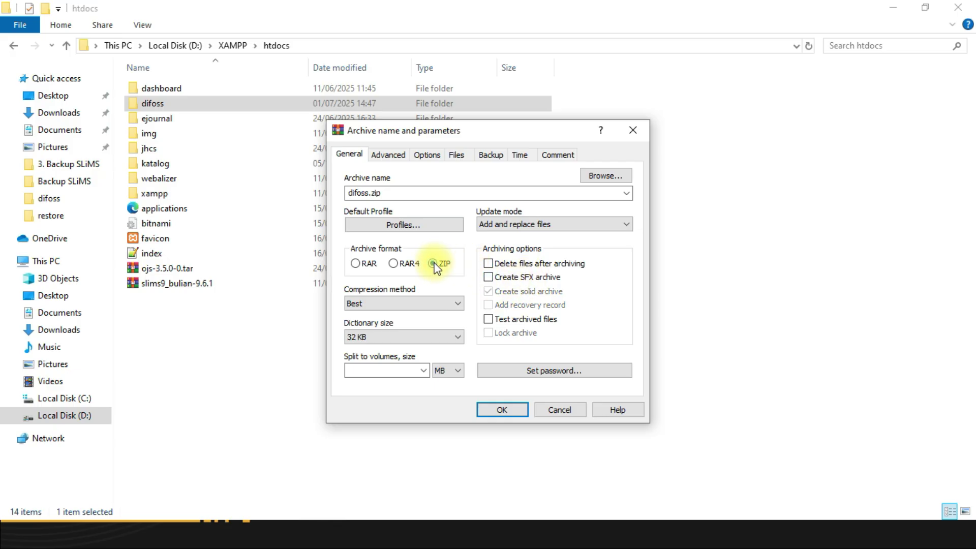
pyautogui.click(373, 300)
pyautogui.click(355, 361)
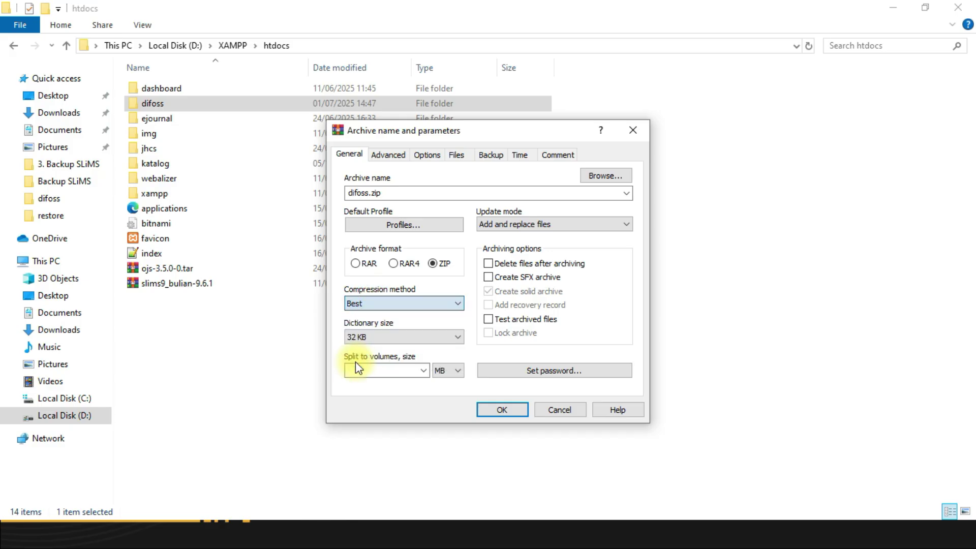
pyautogui.click(356, 264)
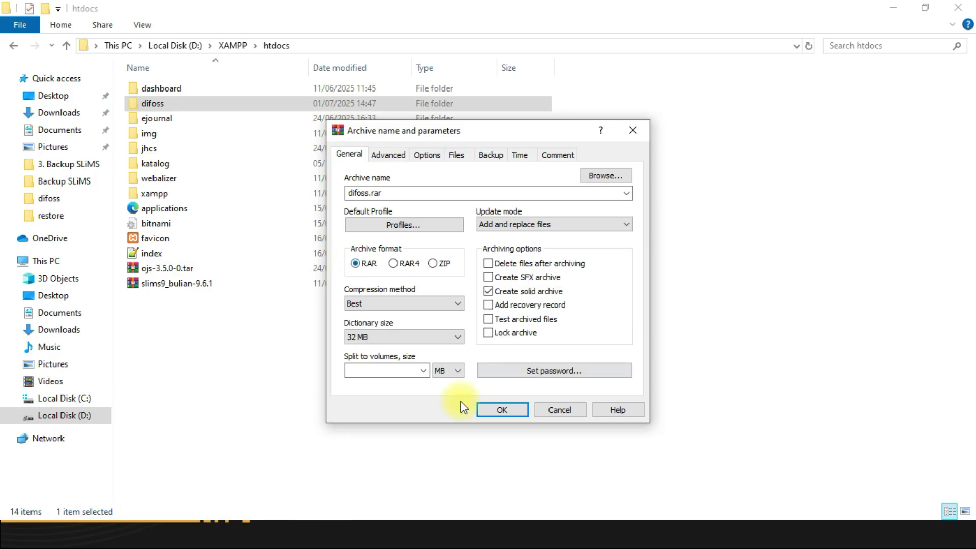
# - Create the difoss archive in htdocs with the chosen settings and select the new archive file
pyautogui.click(508, 411)
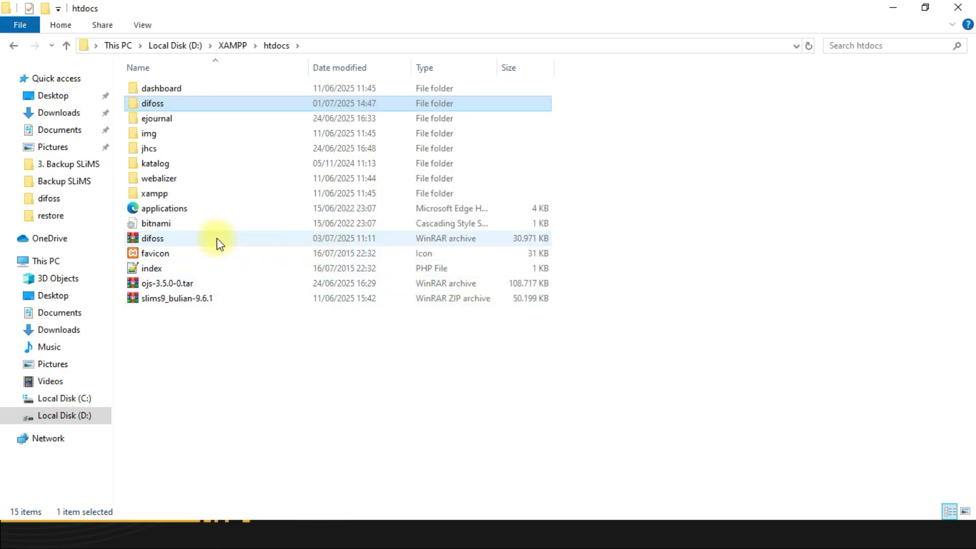
pyautogui.click(197, 238)
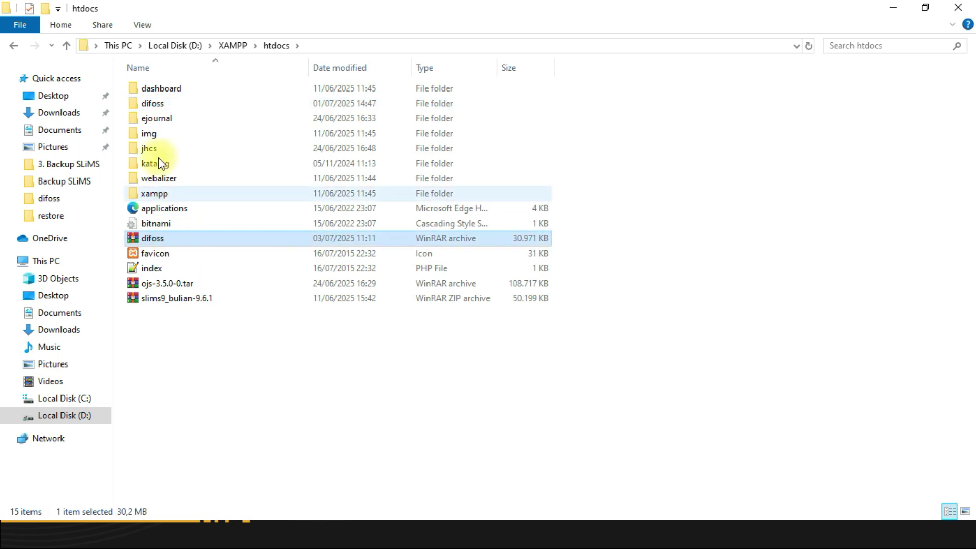
pyautogui.click(161, 105)
pyautogui.click(155, 237)
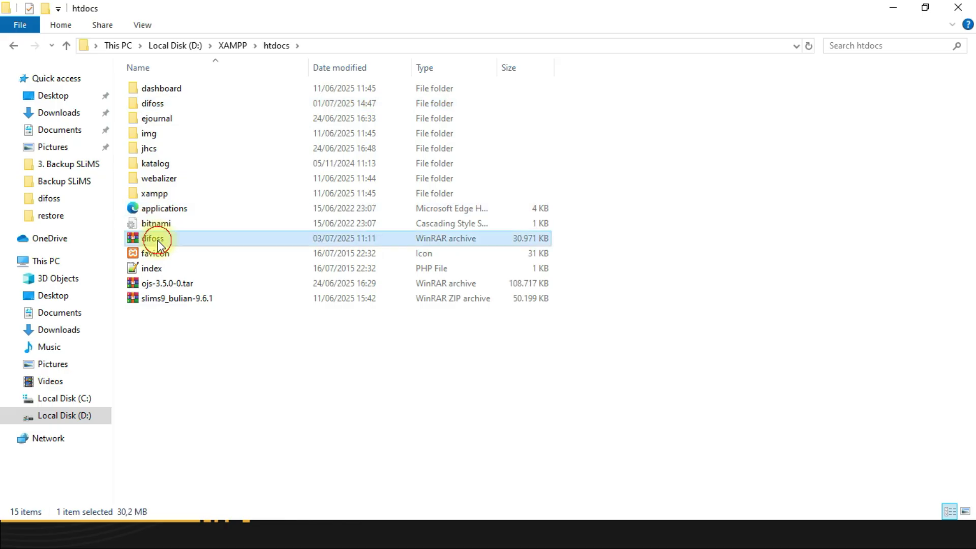